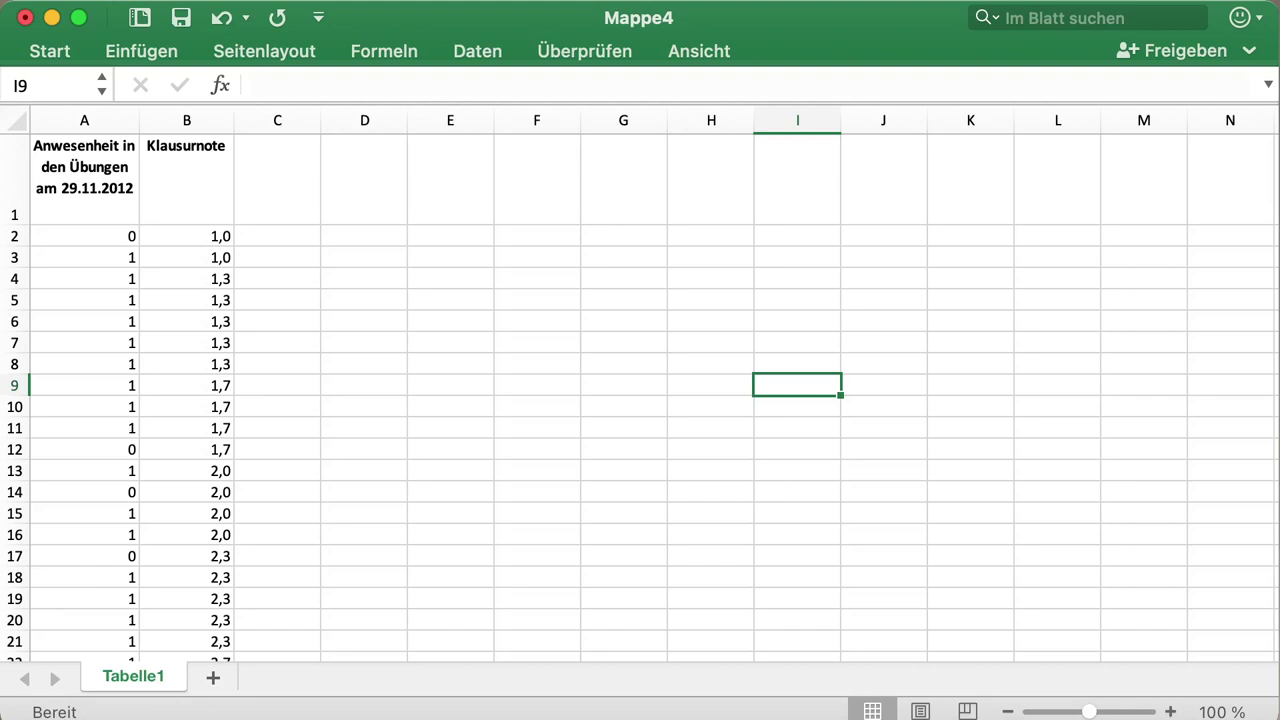
- Enter the attendance values 0 and 1 one below the other in cells E3 and E4
scroll(640, 390, "down", 1)
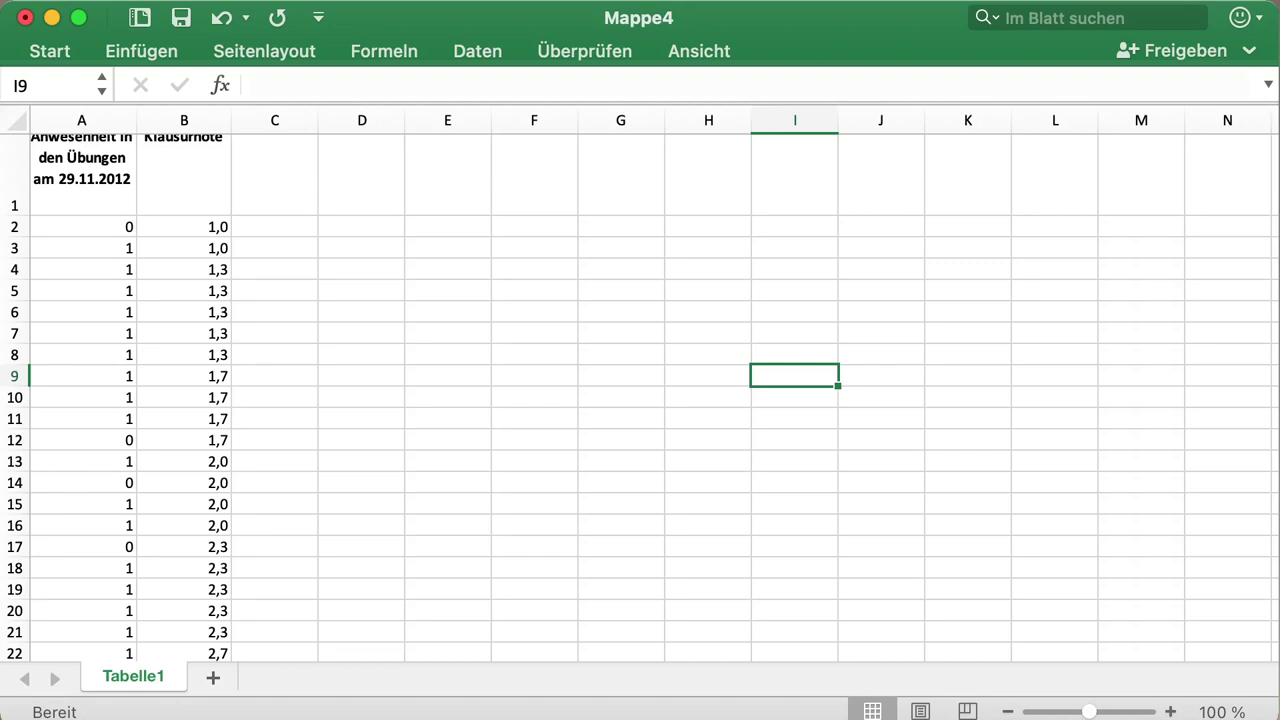
scroll(640, 390, "down", 12)
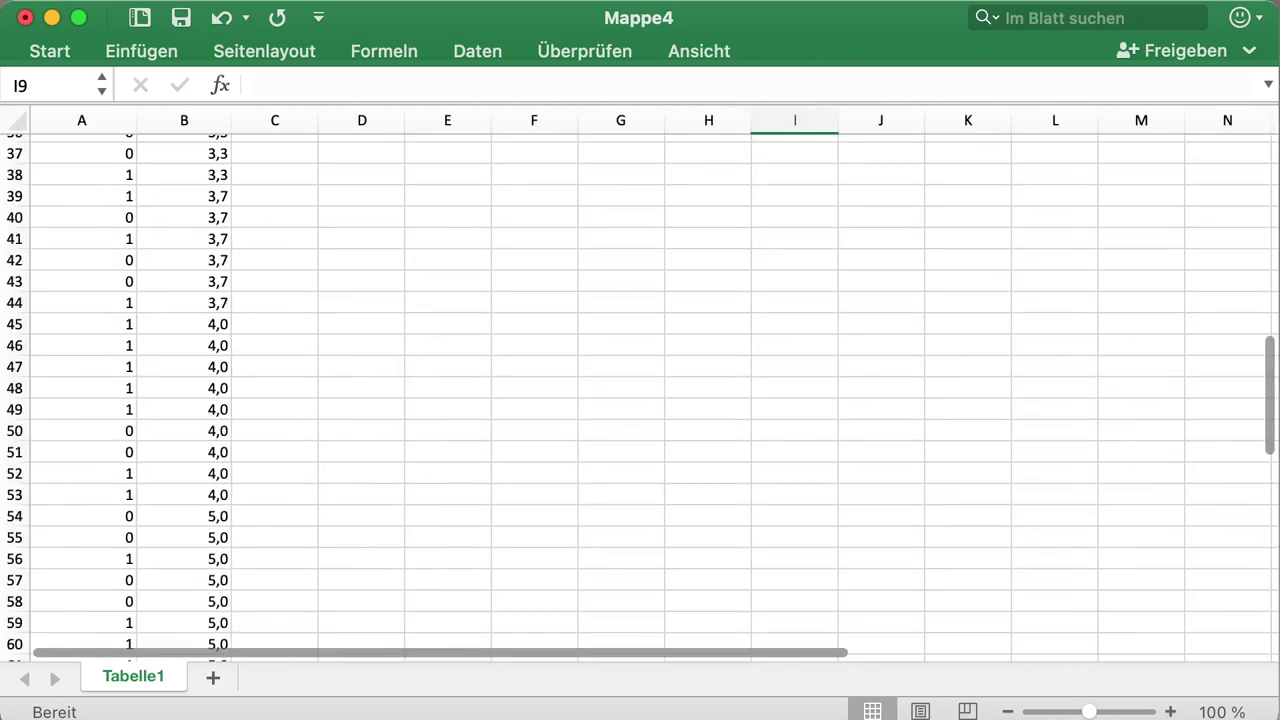
scroll(640, 390, "down", 5)
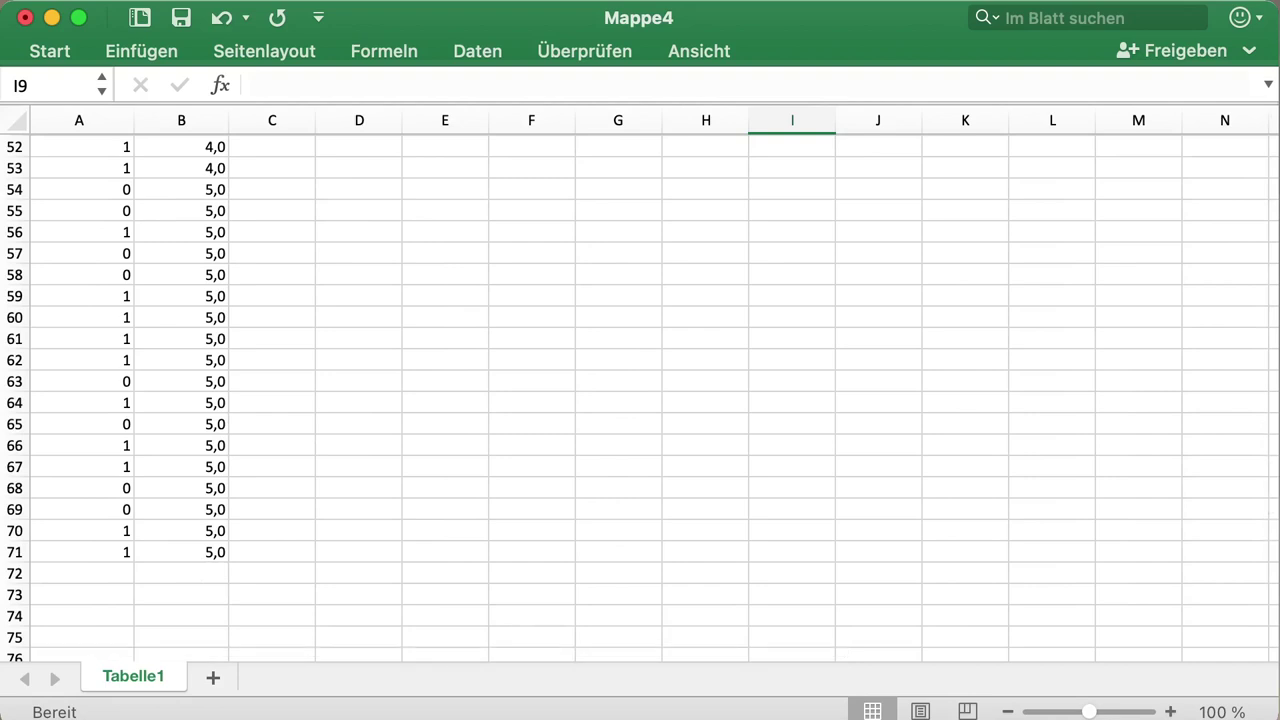
scroll(640, 390, "up", 17)
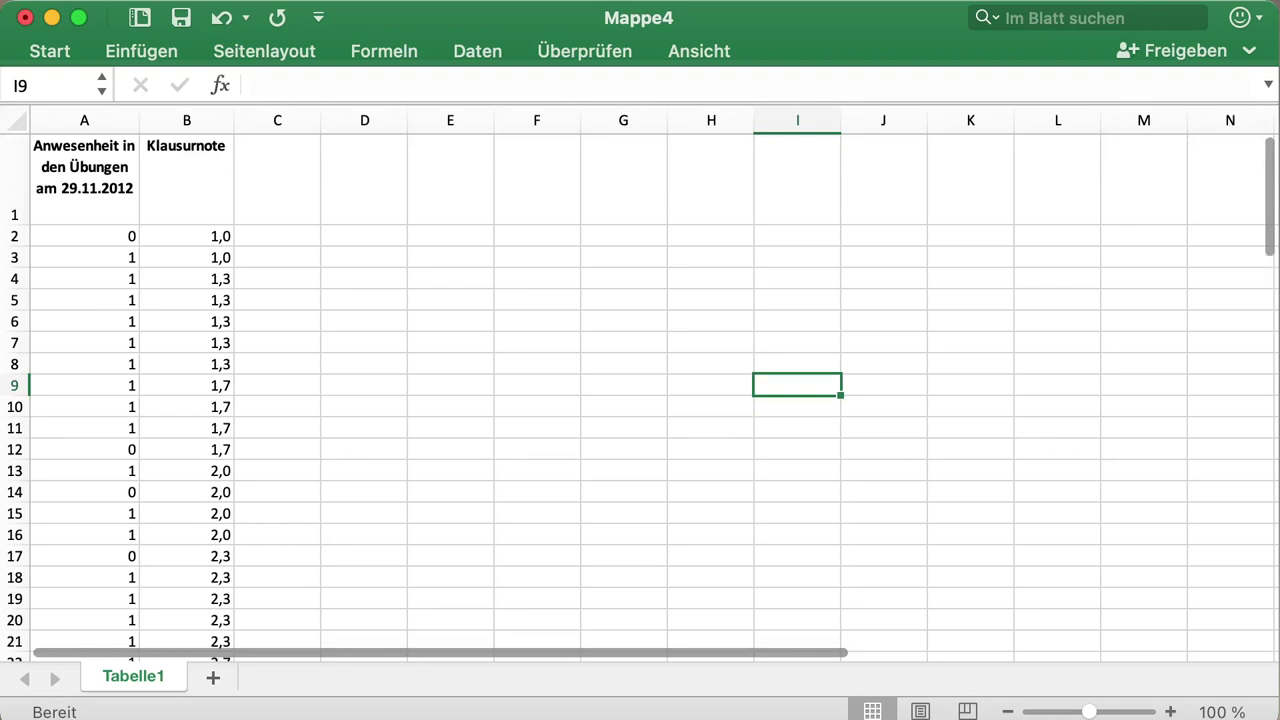
left_click(450, 257)
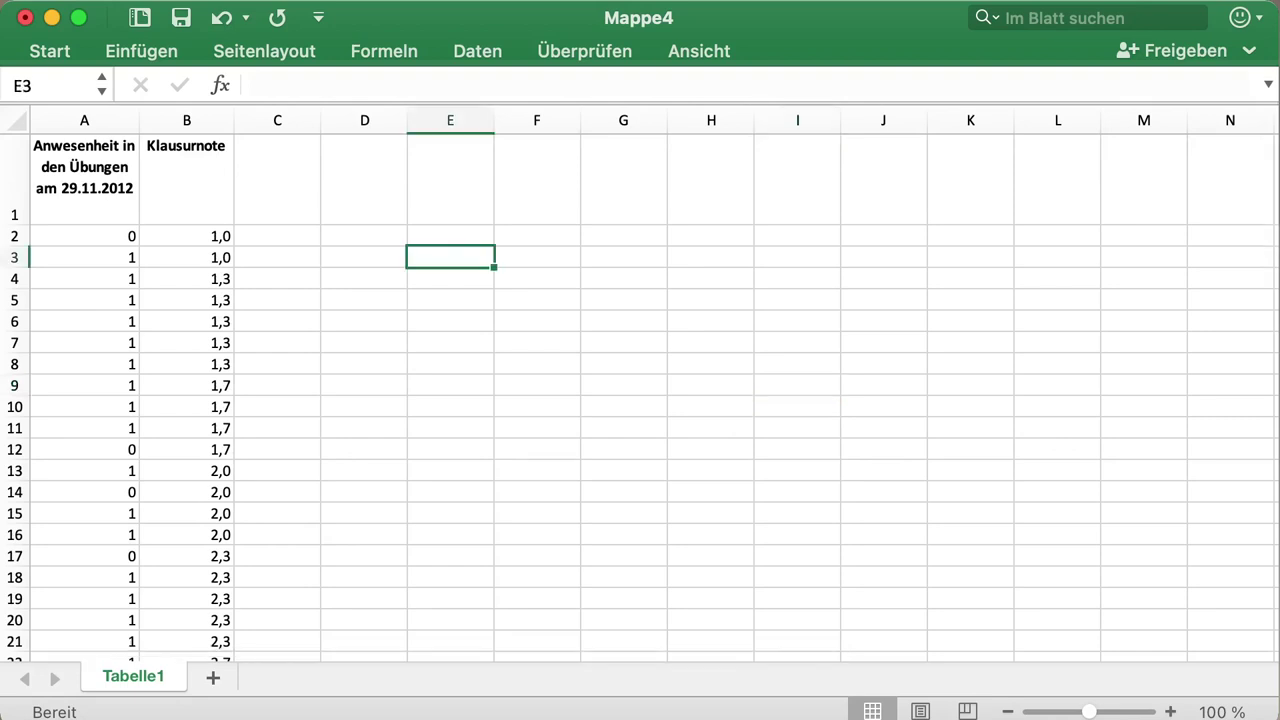
type("0")
key("Return")
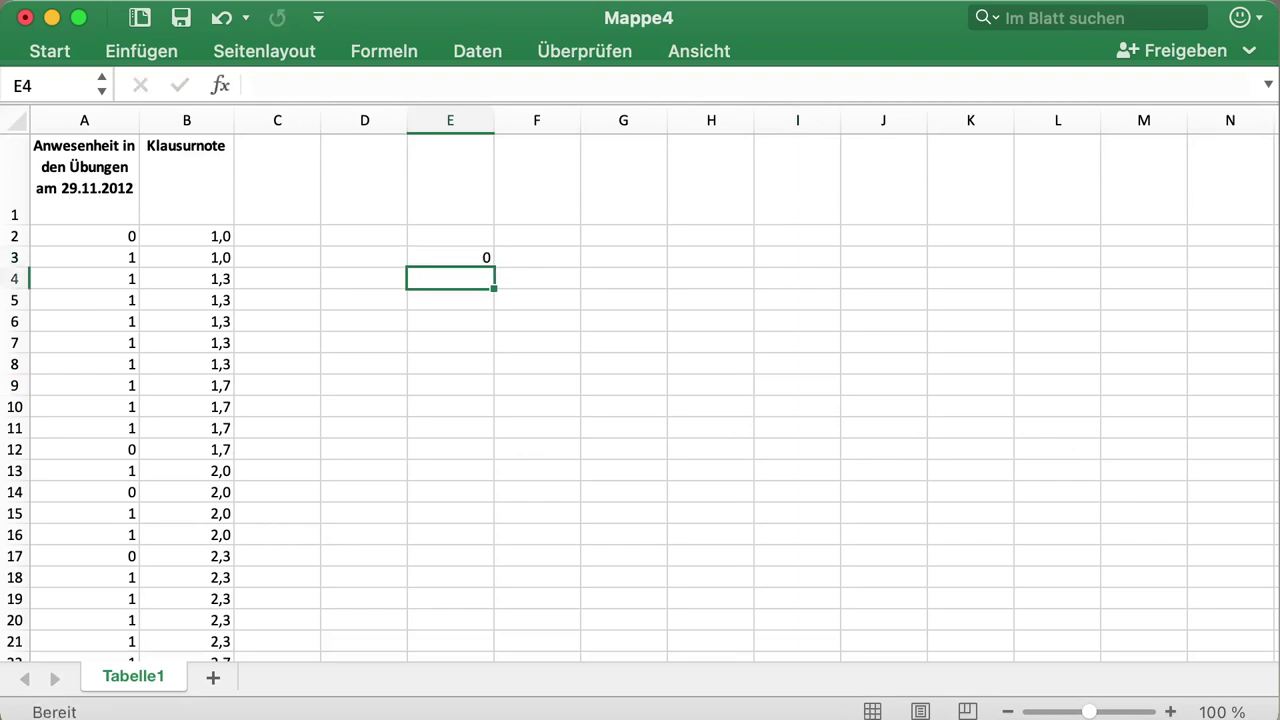
type("1")
key("Return")
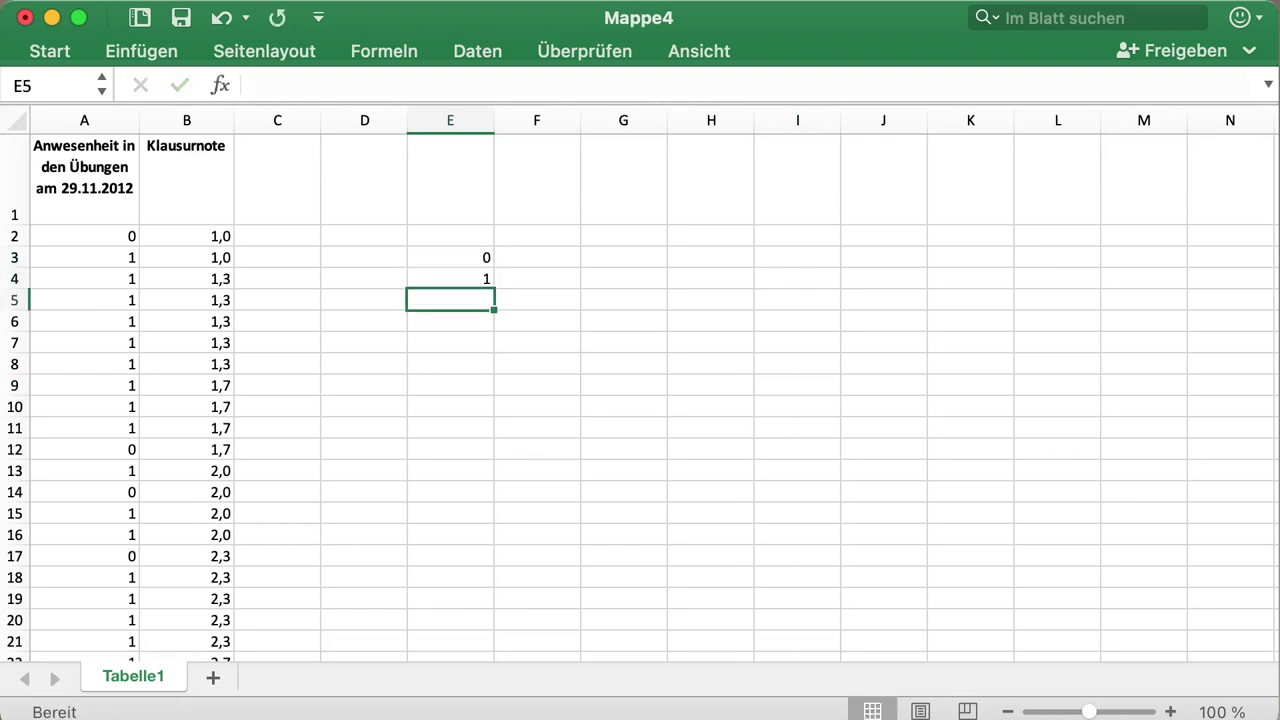
- Enter the column heading "Anzahl" in cell F2, above and beside the attendance values
key("Up")
key("Up")
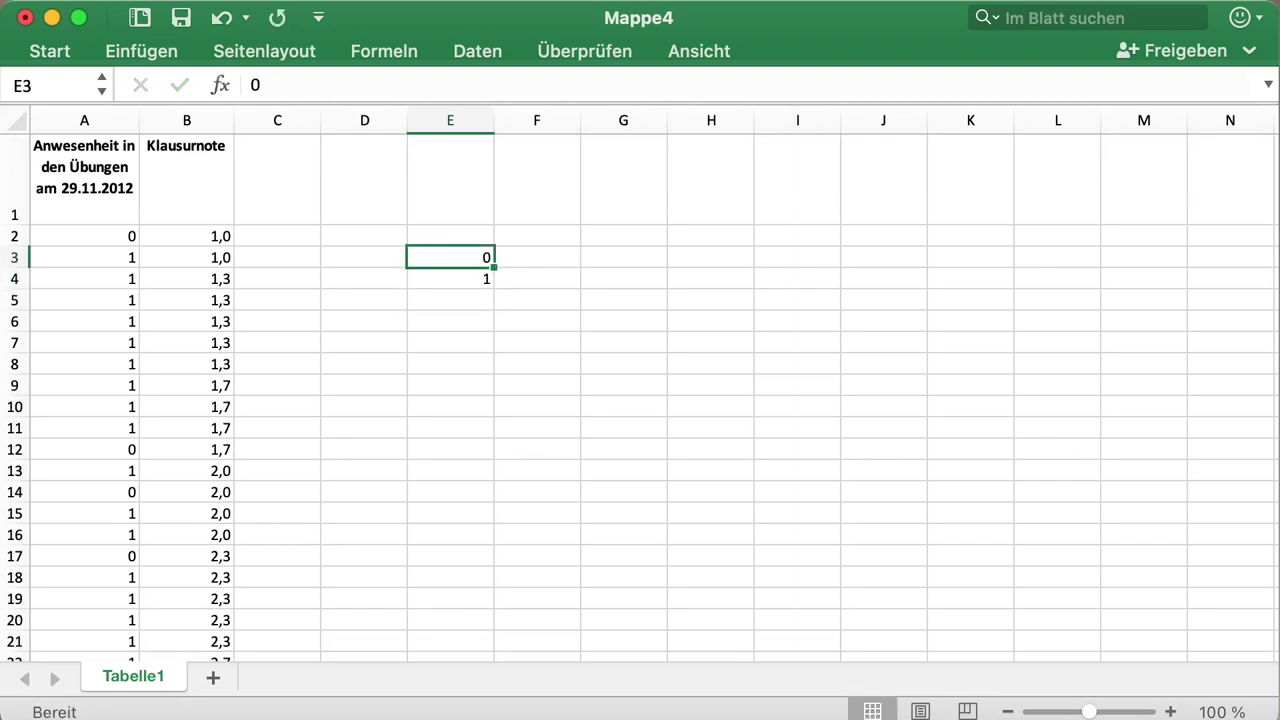
key("Right")
key("Up")
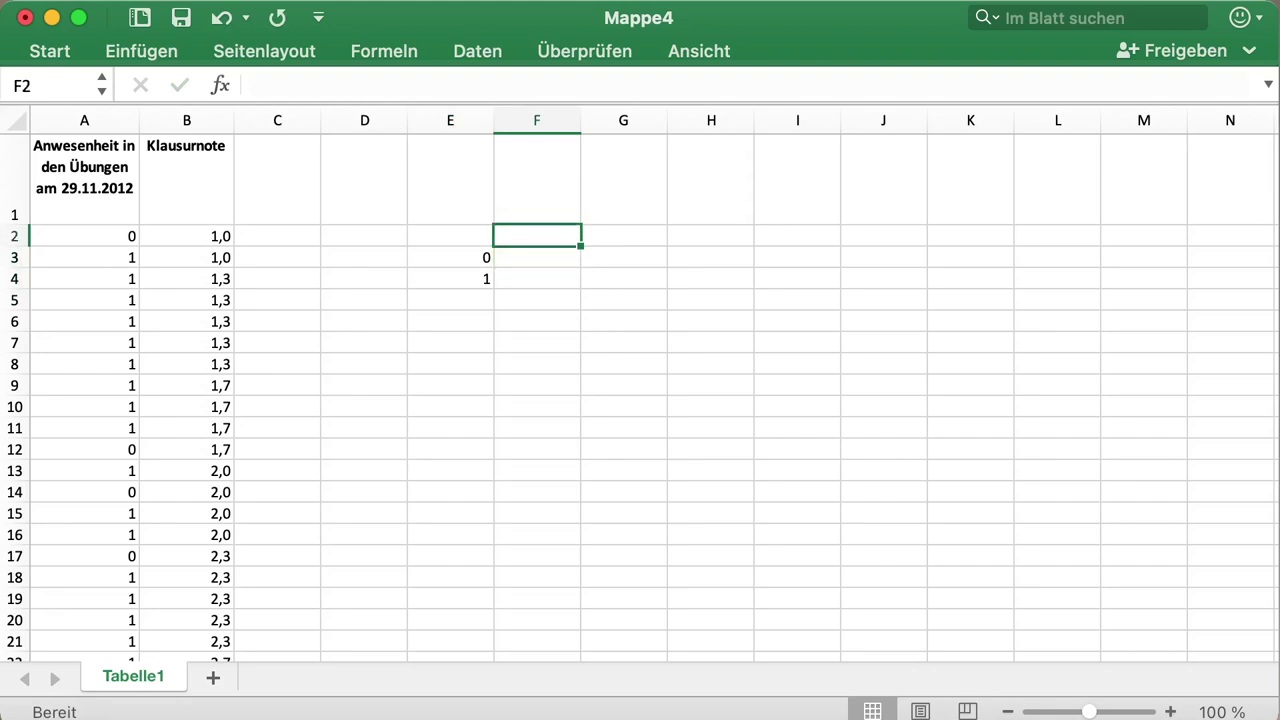
type("Anzahl")
key("Return")
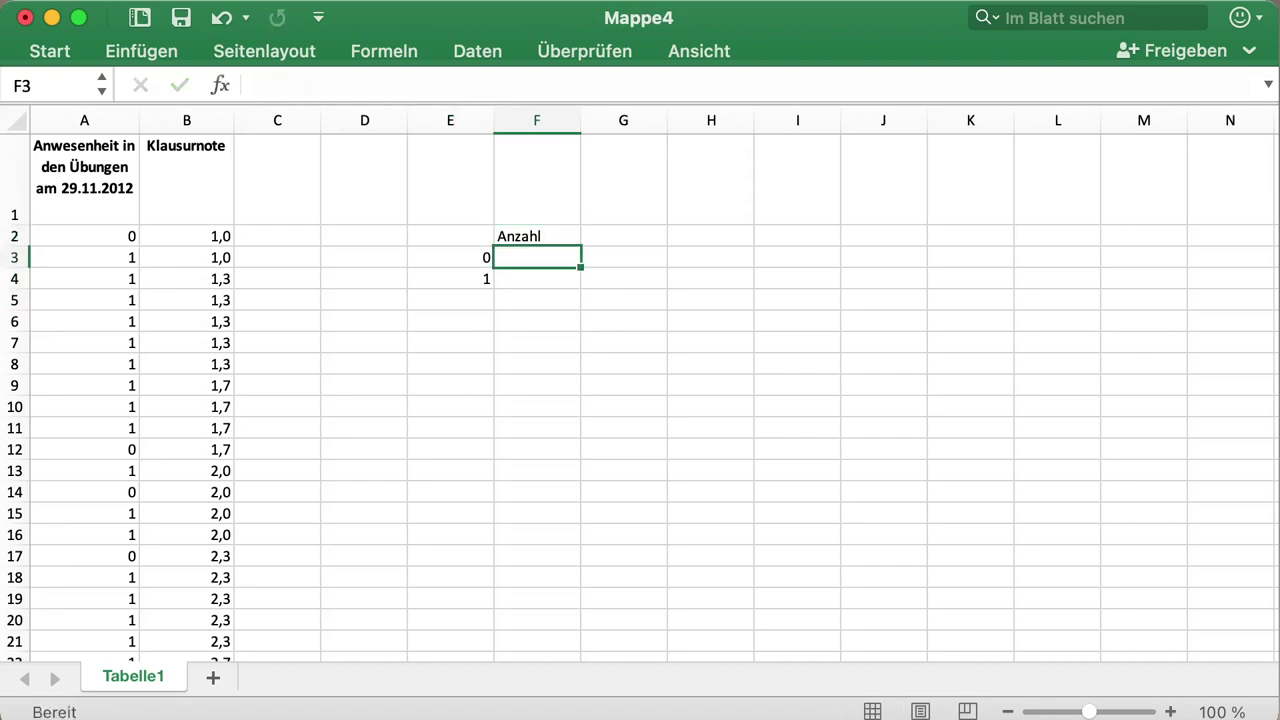
- Count the attendance entries matching E3 by entering the formula =zählenwenn(A:A;E3) in cell F3
type("=")
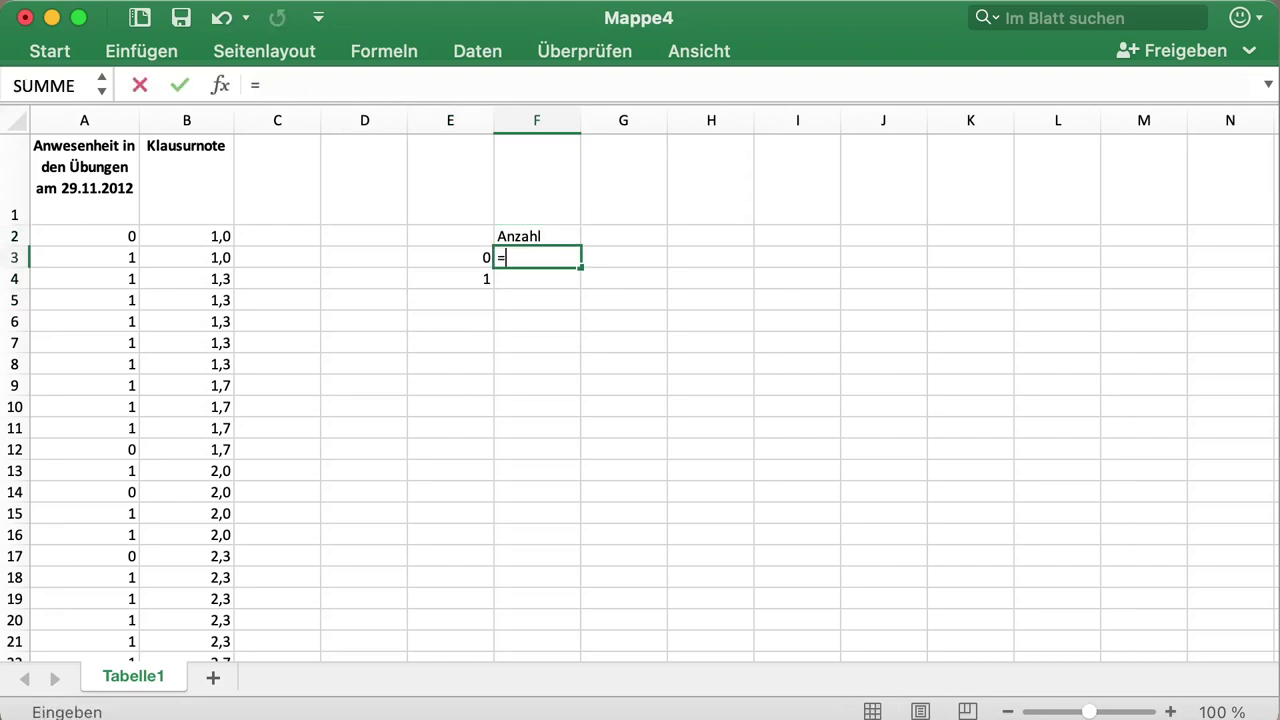
type("zählenwenn")
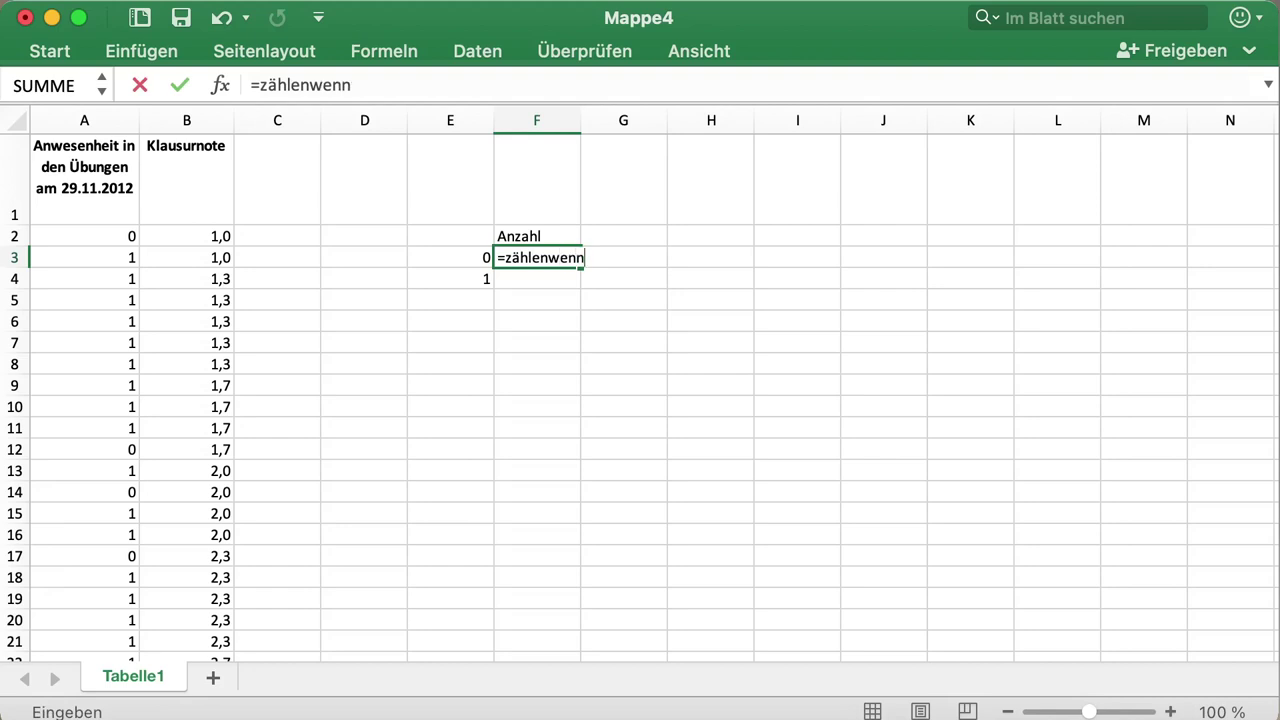
type("(")
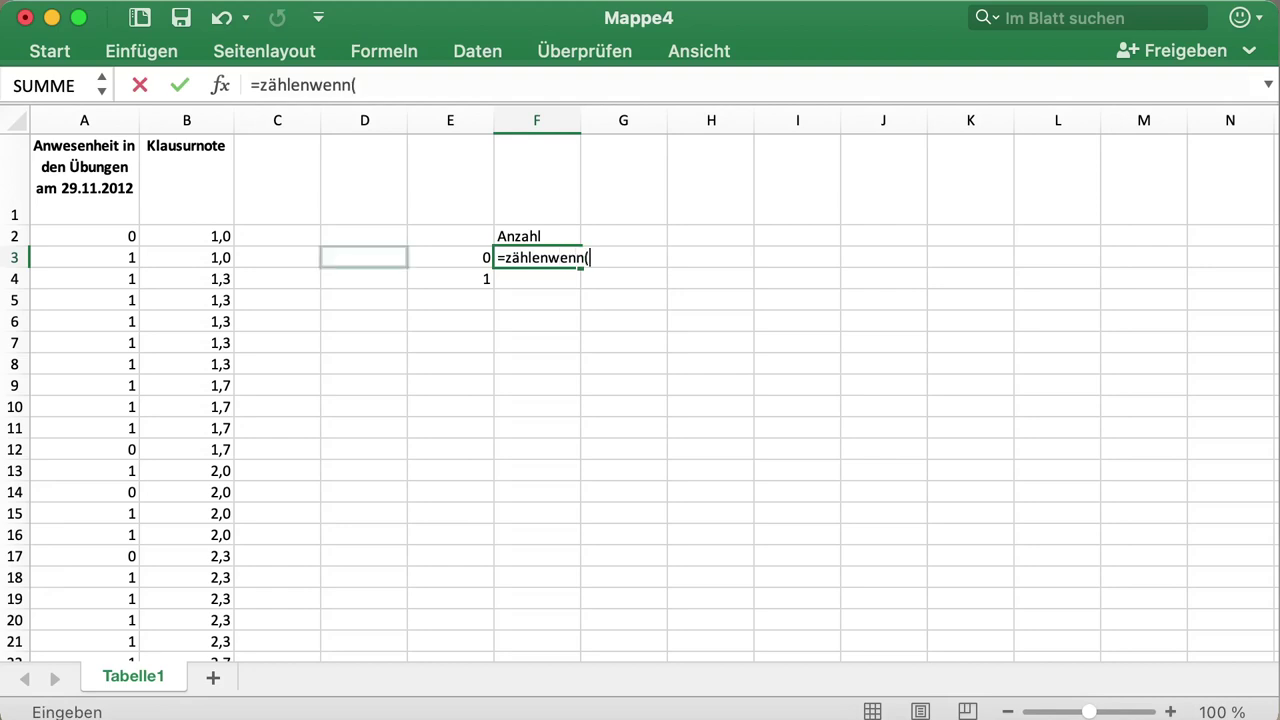
left_click(84, 120)
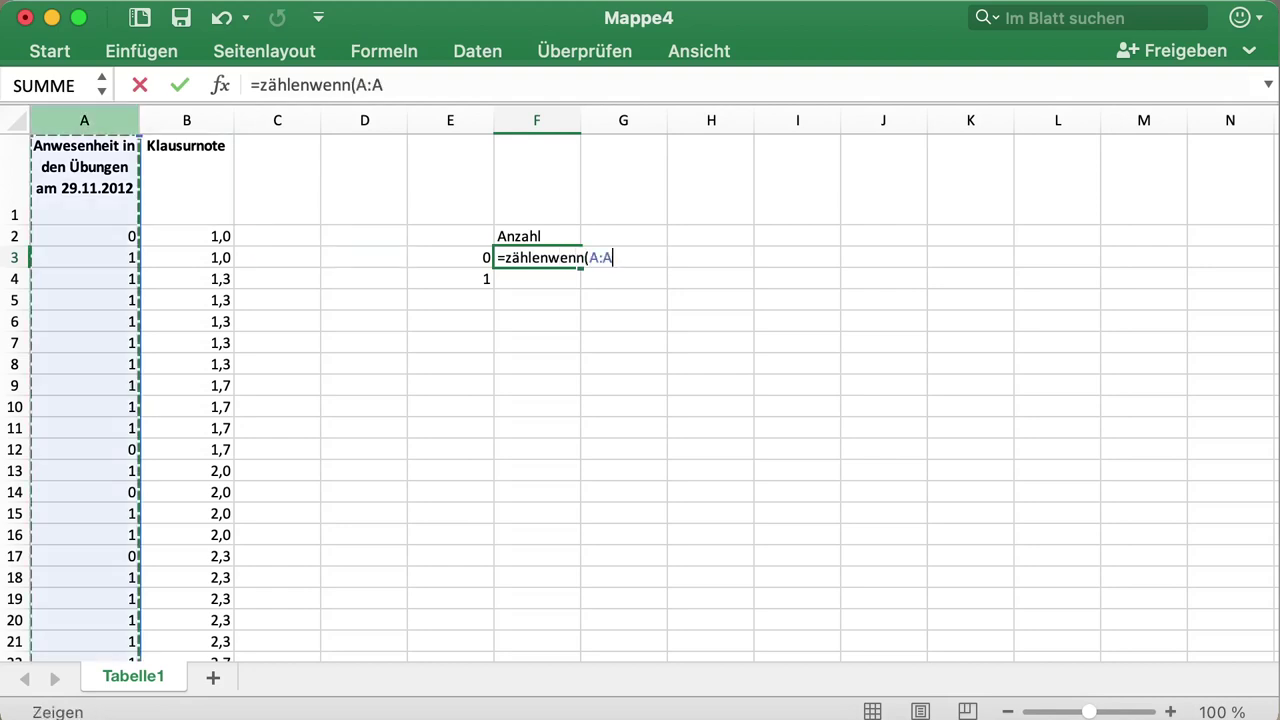
type(";")
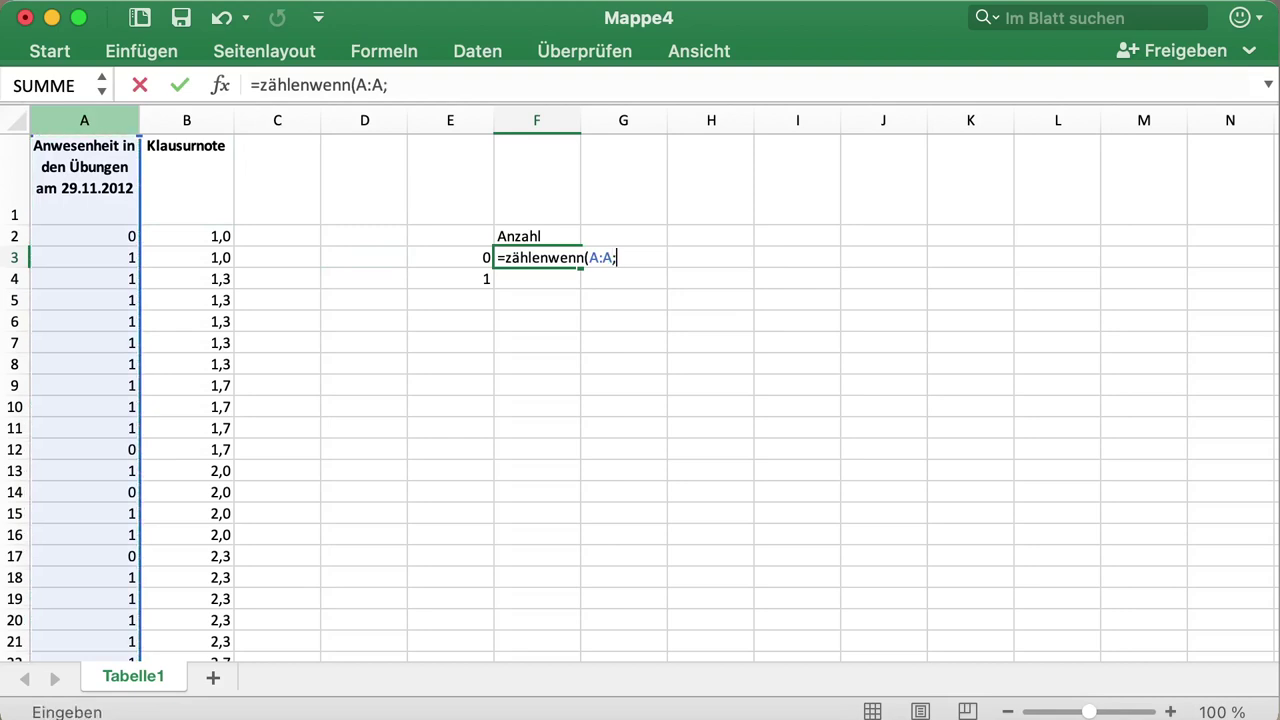
key("Left")
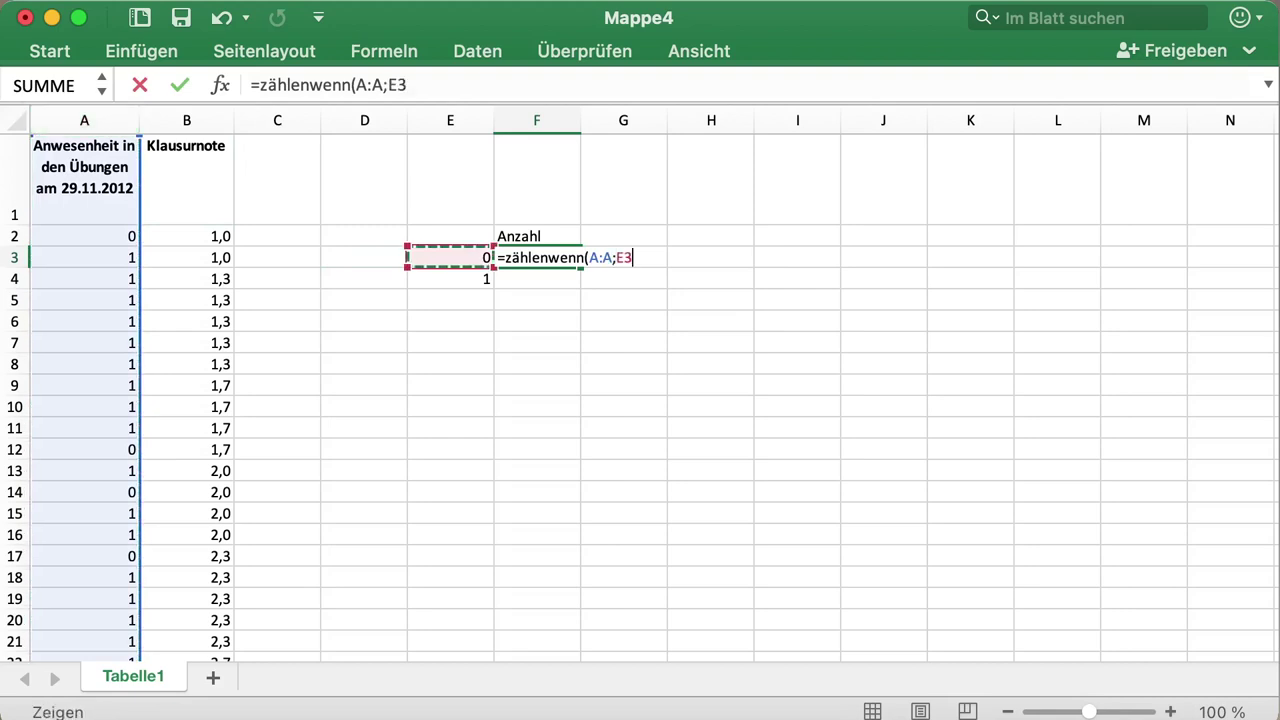
type(")")
key("Return")
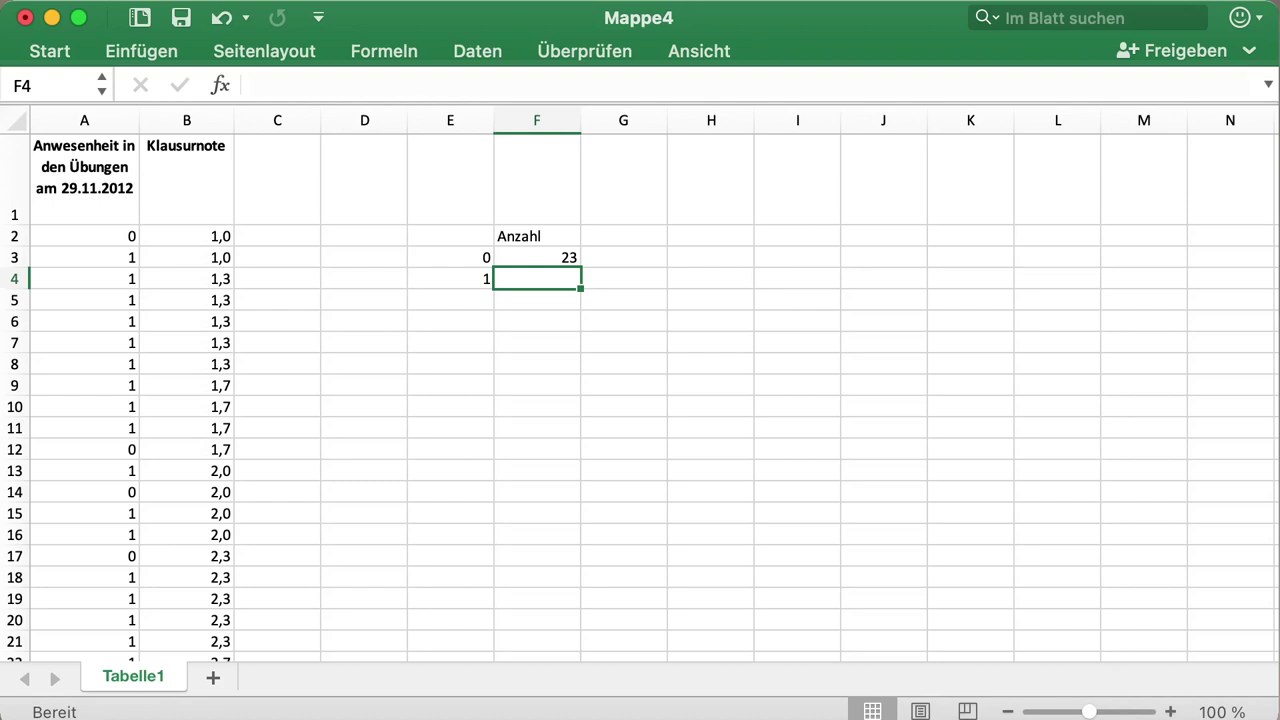
- Copy the counting formula from F3 down to F4 for attendance value 1
left_click(536, 257)
left_click_drag(580, 267, 579, 286)
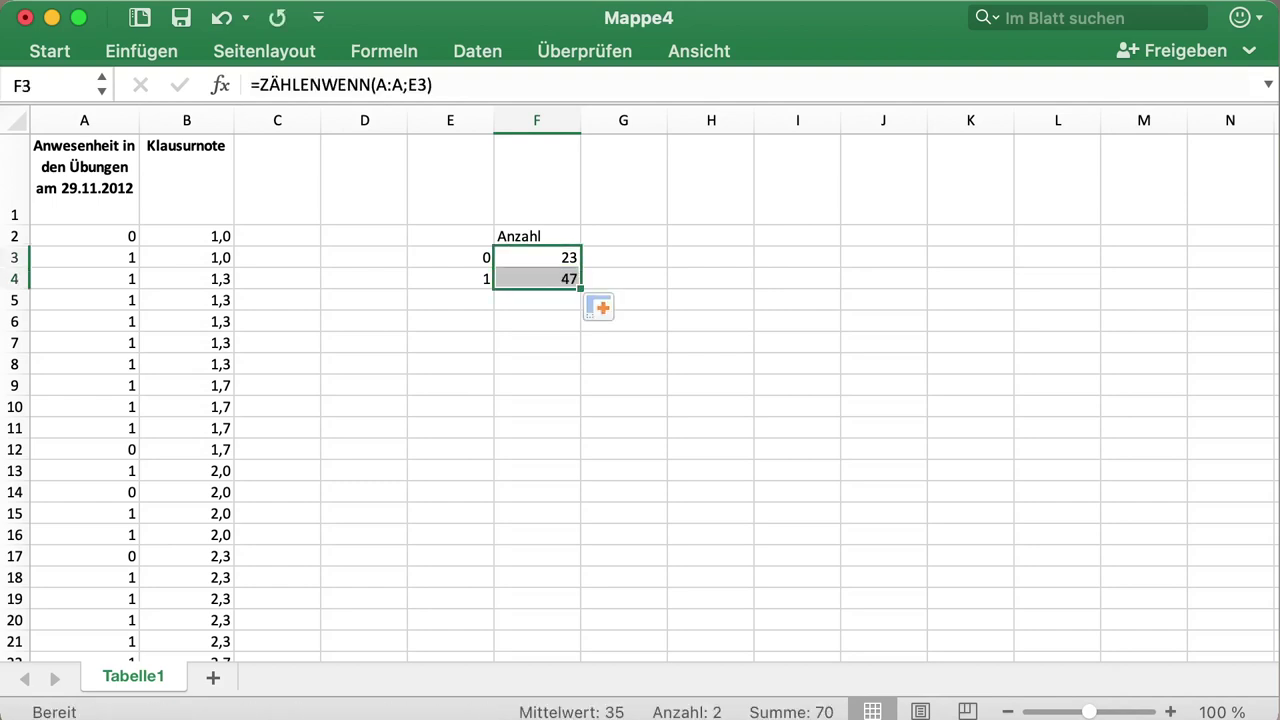
left_click(536, 321)
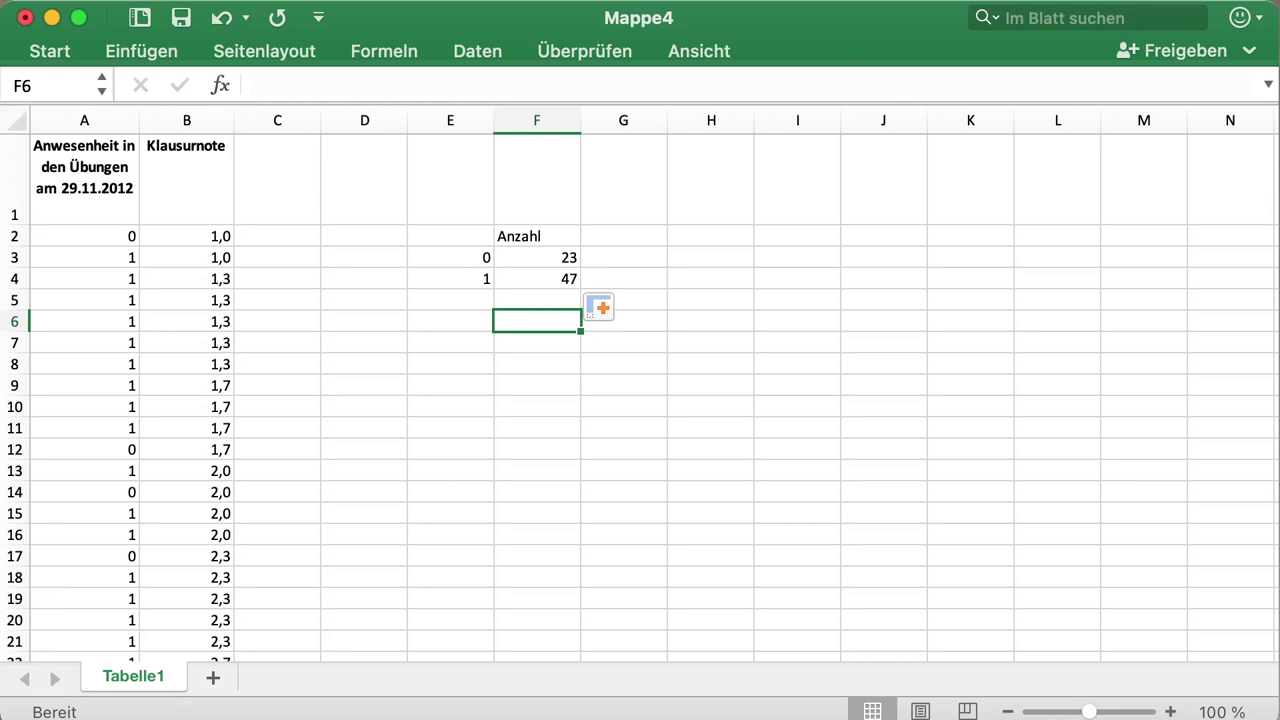
- Enter the column heading "Notensumme" in cell G2
left_click(623, 257)
left_click(623, 236)
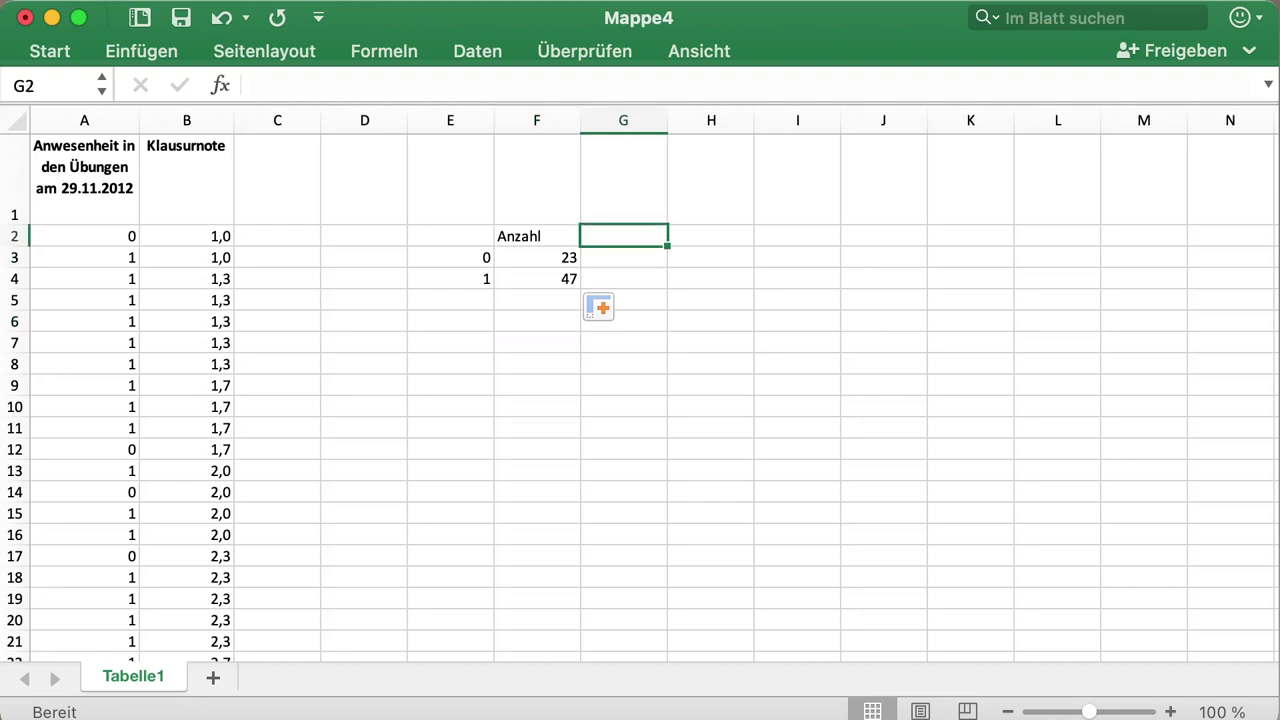
type("Notensu")
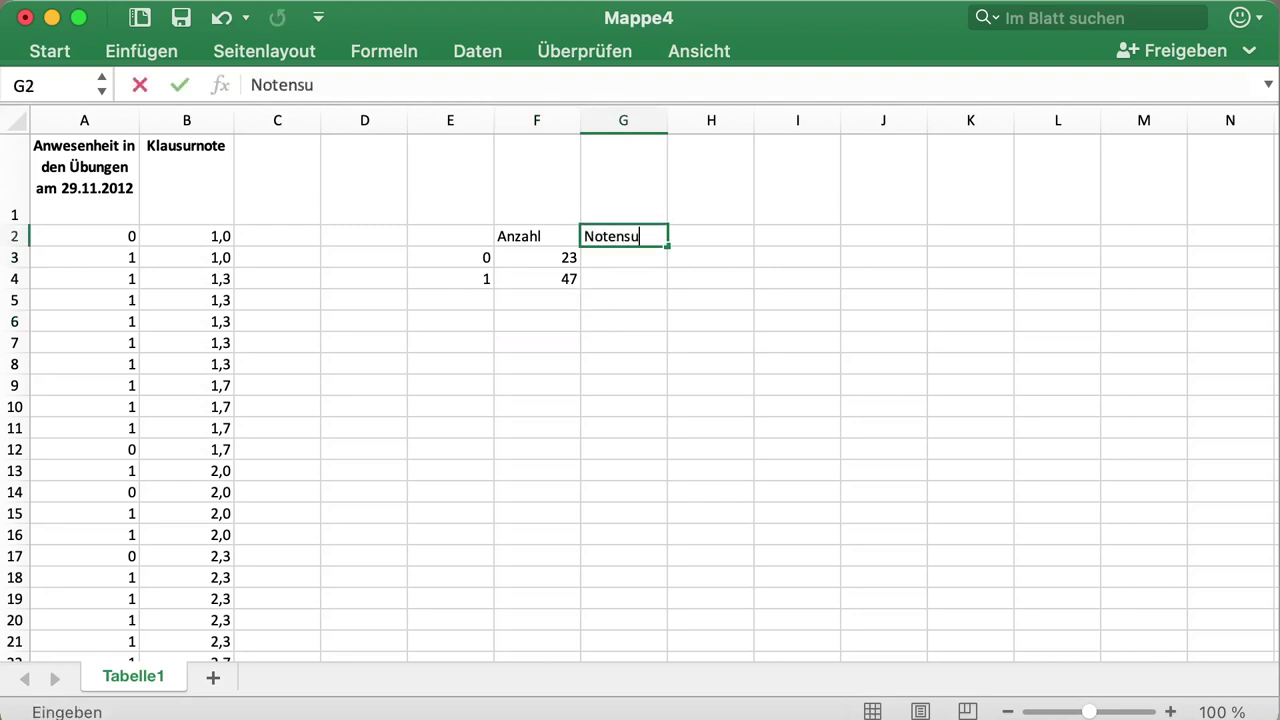
type("mme")
key("Return")
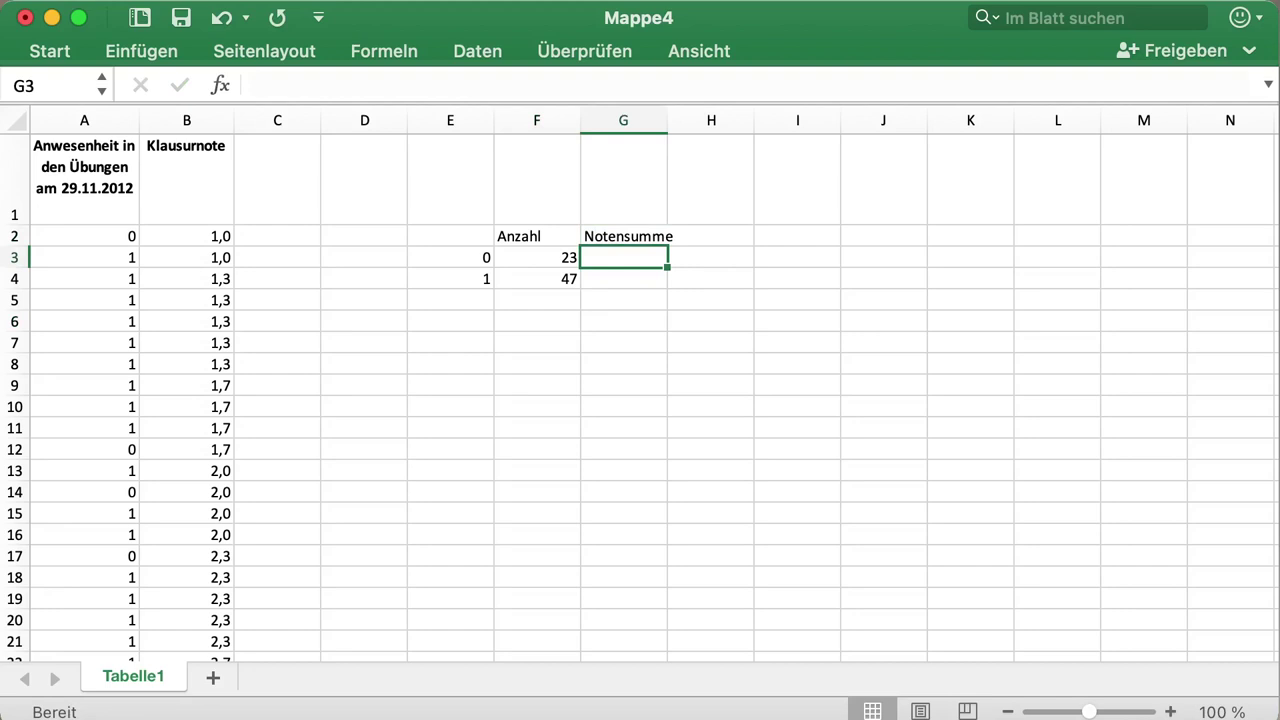
- Enter the formula =summenwenn(A:A;E3;B:B) in G3 to total the exam grades for attendance value 0
type("=")
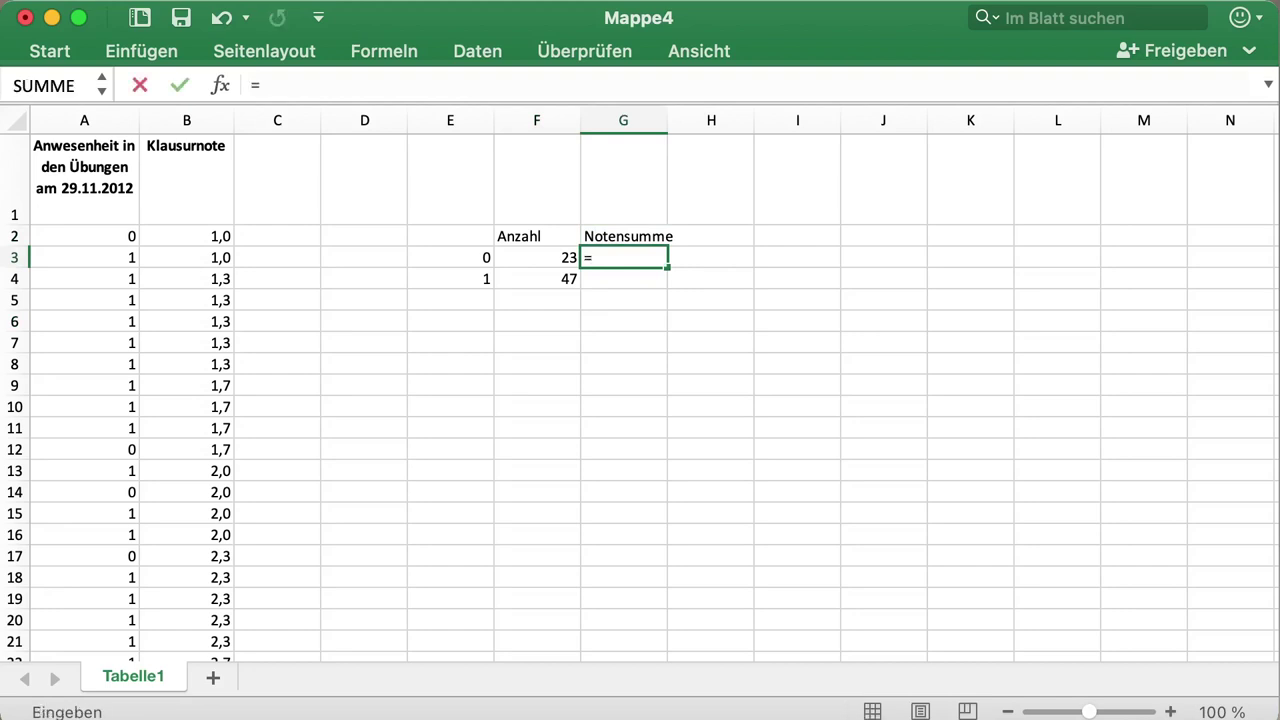
type("summenwenn(")
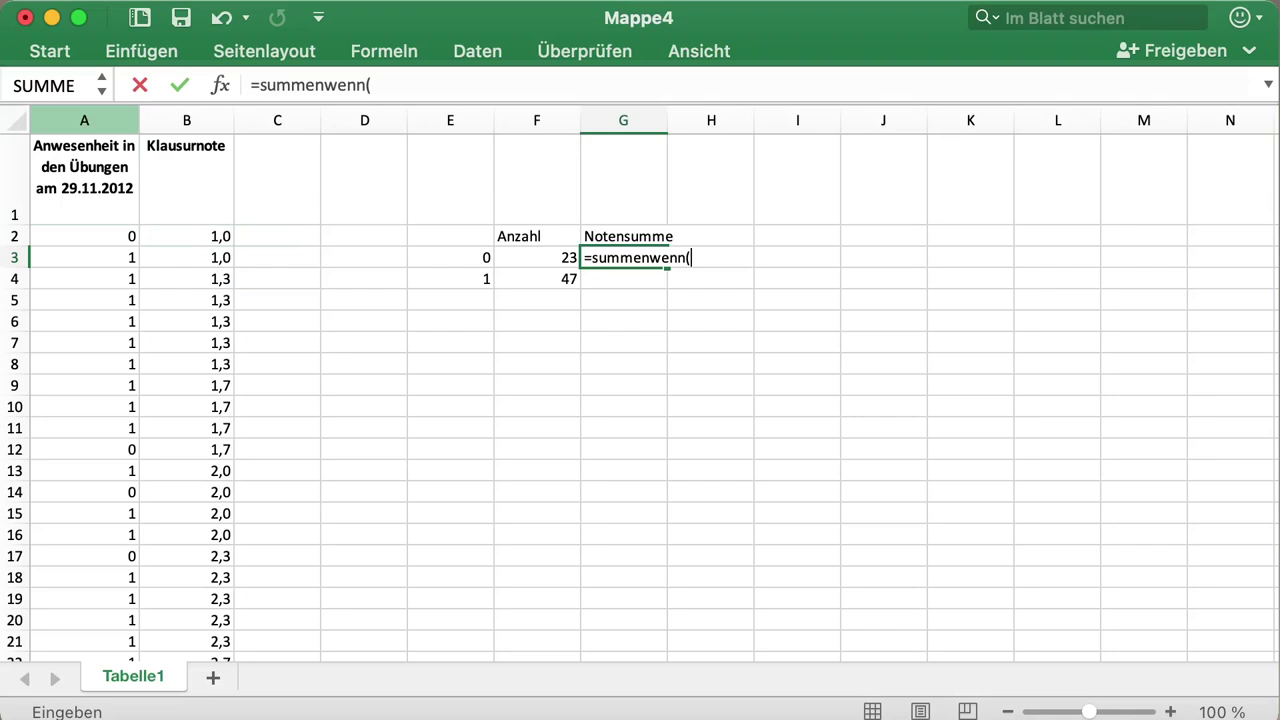
left_click(84, 120)
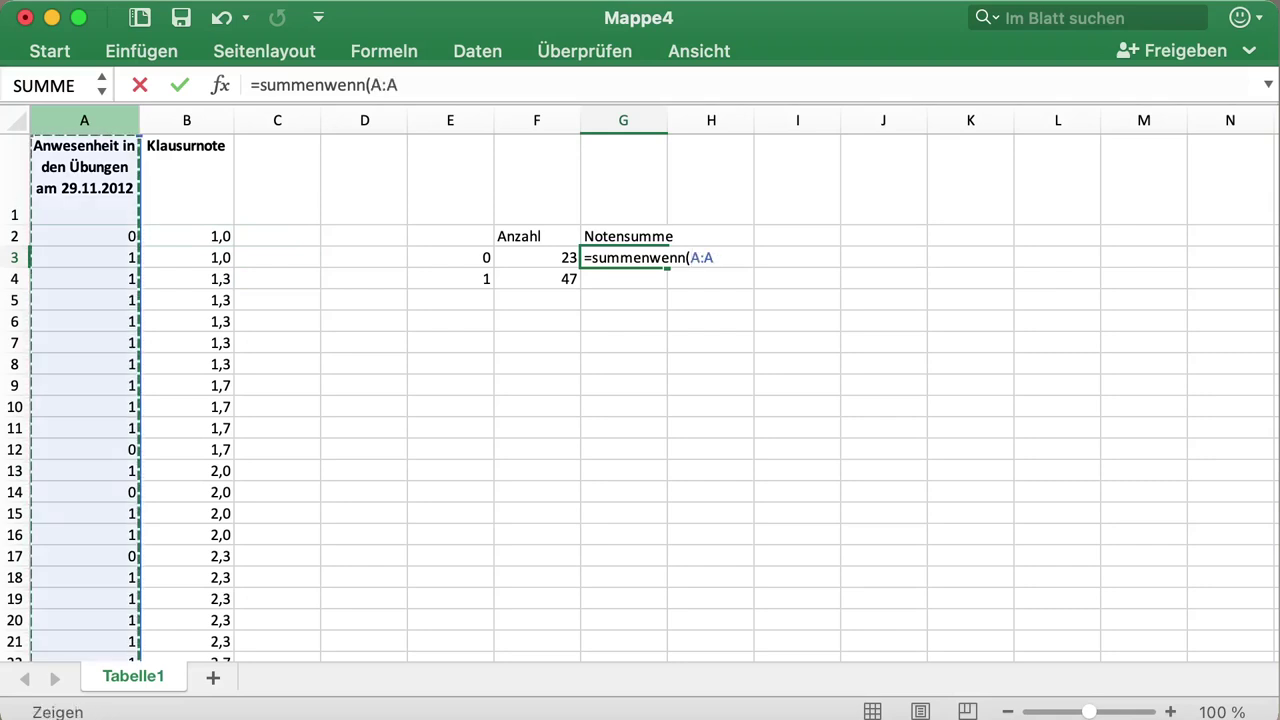
type(";")
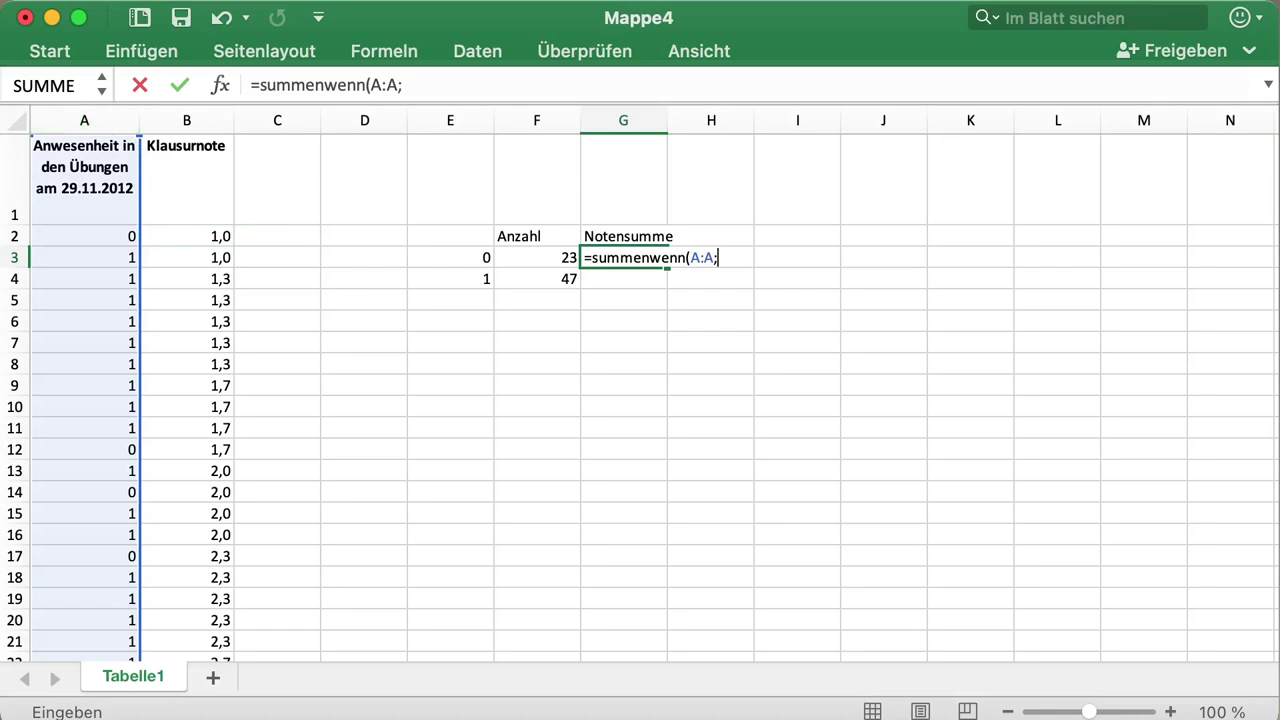
left_click(450, 257)
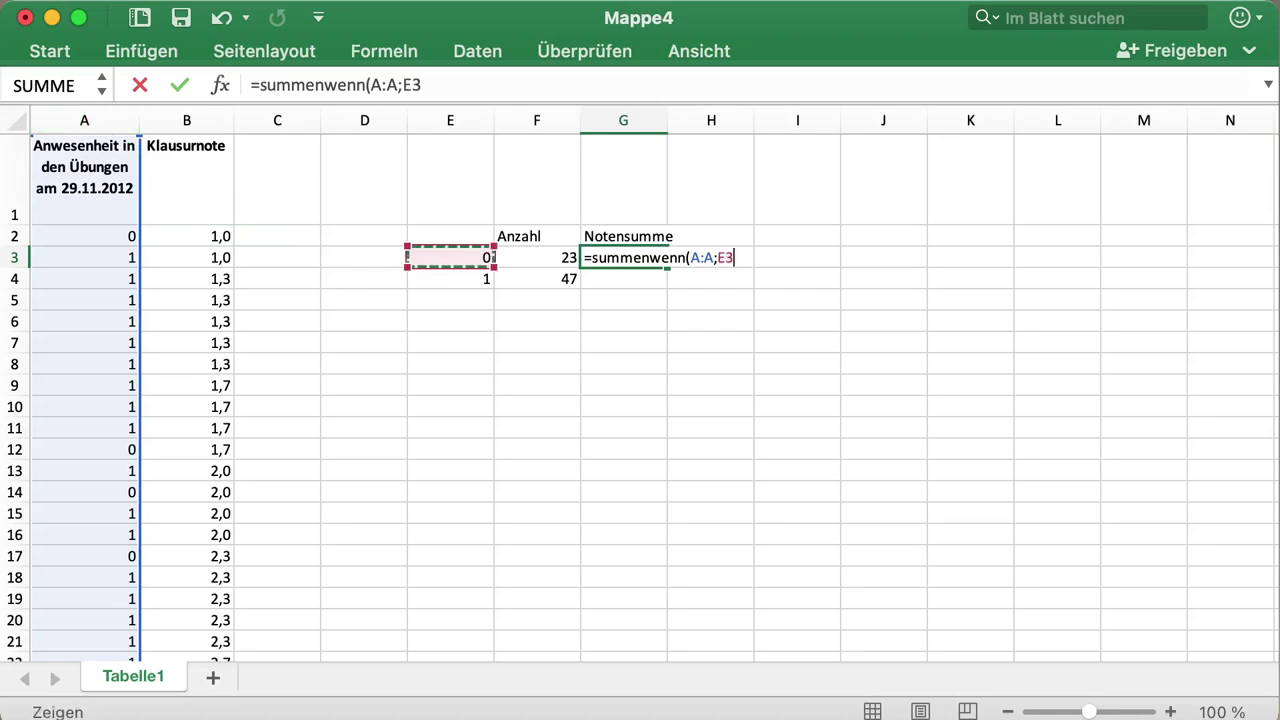
type(";")
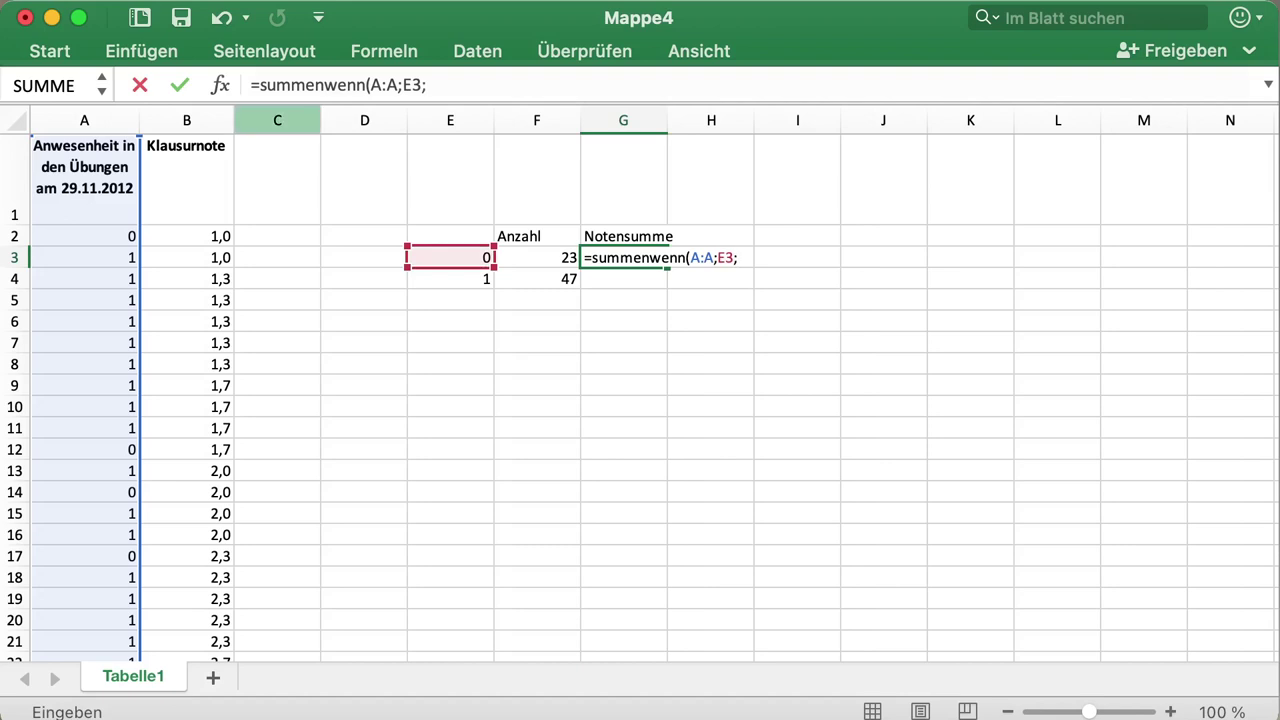
left_click(186, 120)
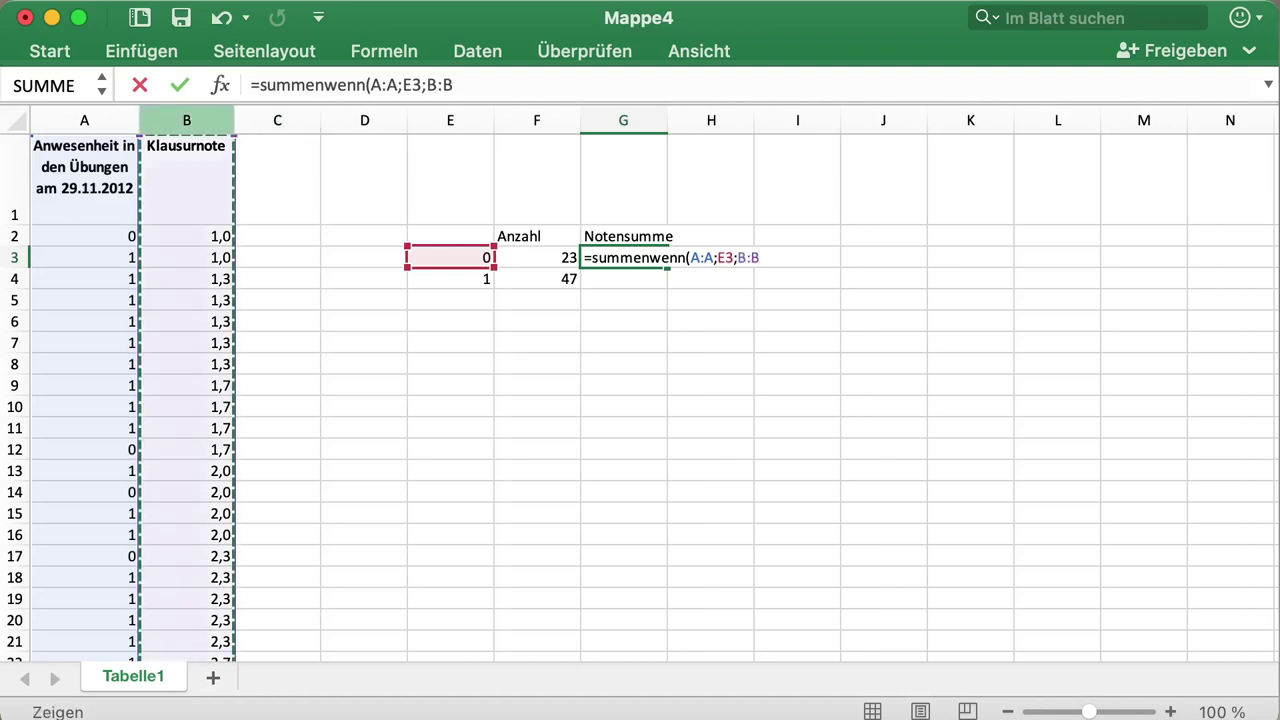
type(")")
key("Return")
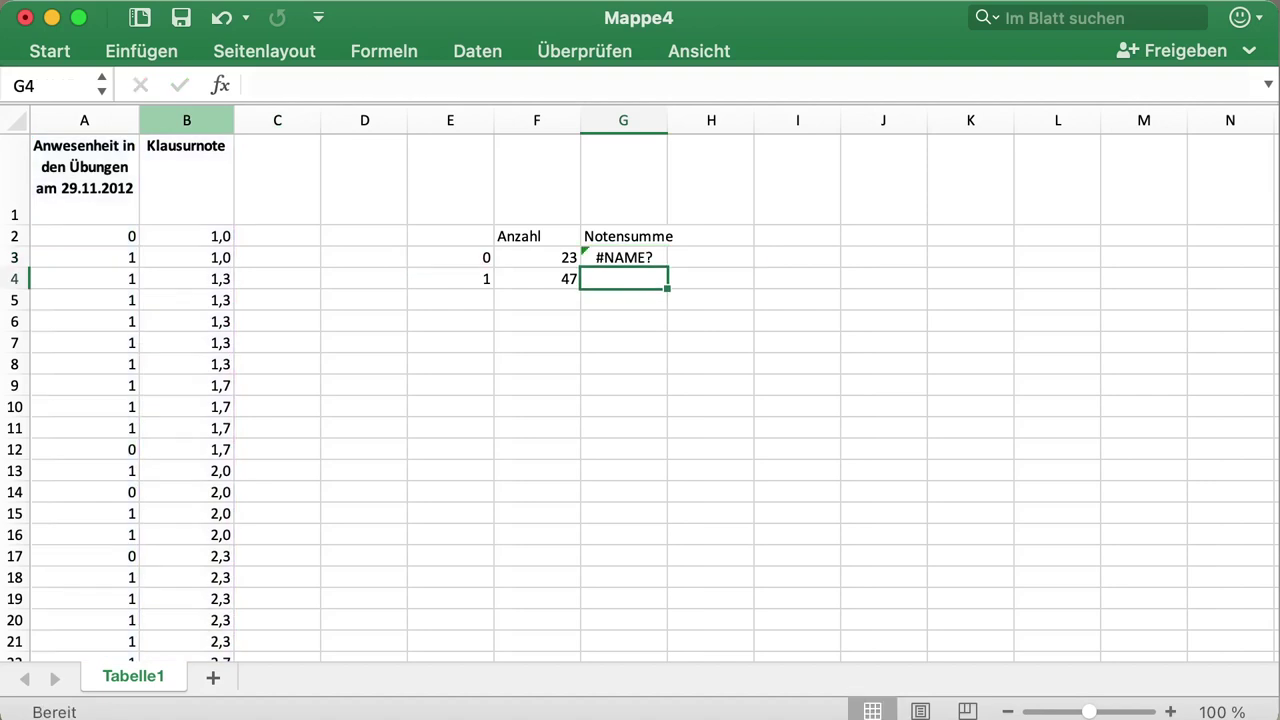
- Correct the function name in G3 so the formula reads =summewenn(A:A;E3;B:B)
key("Up")
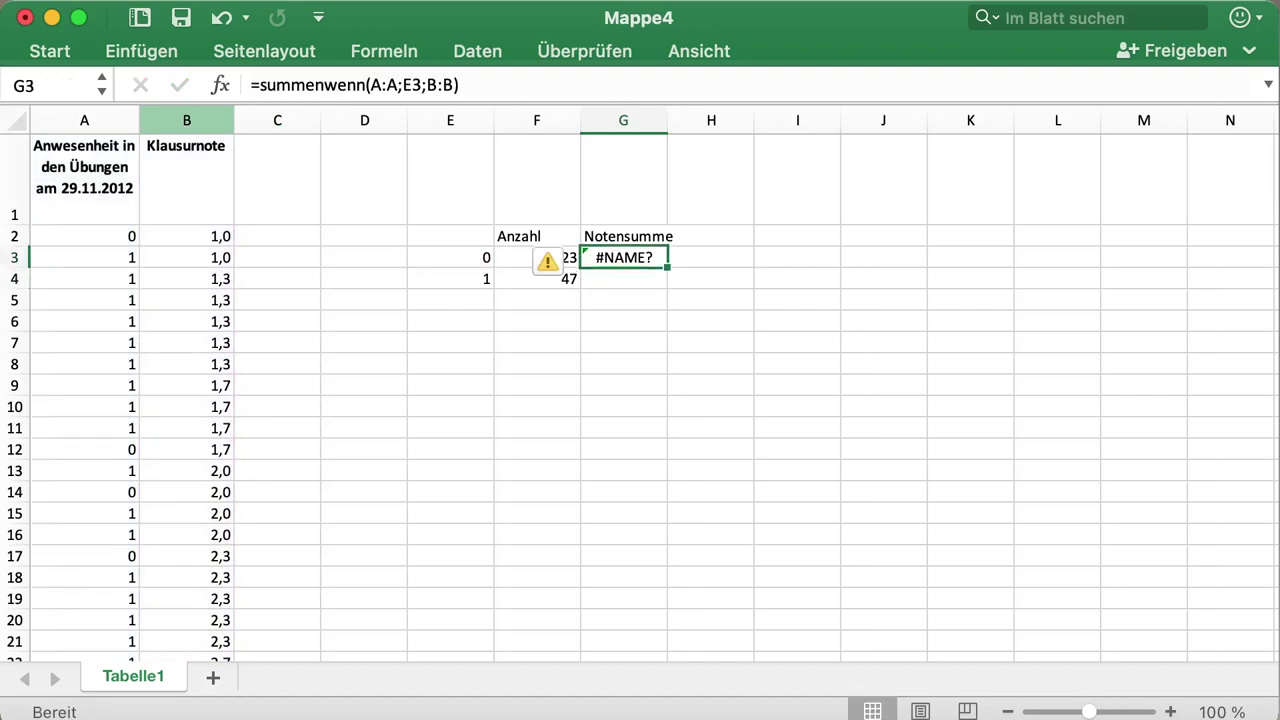
left_click(326, 85)
key("BackSpace")
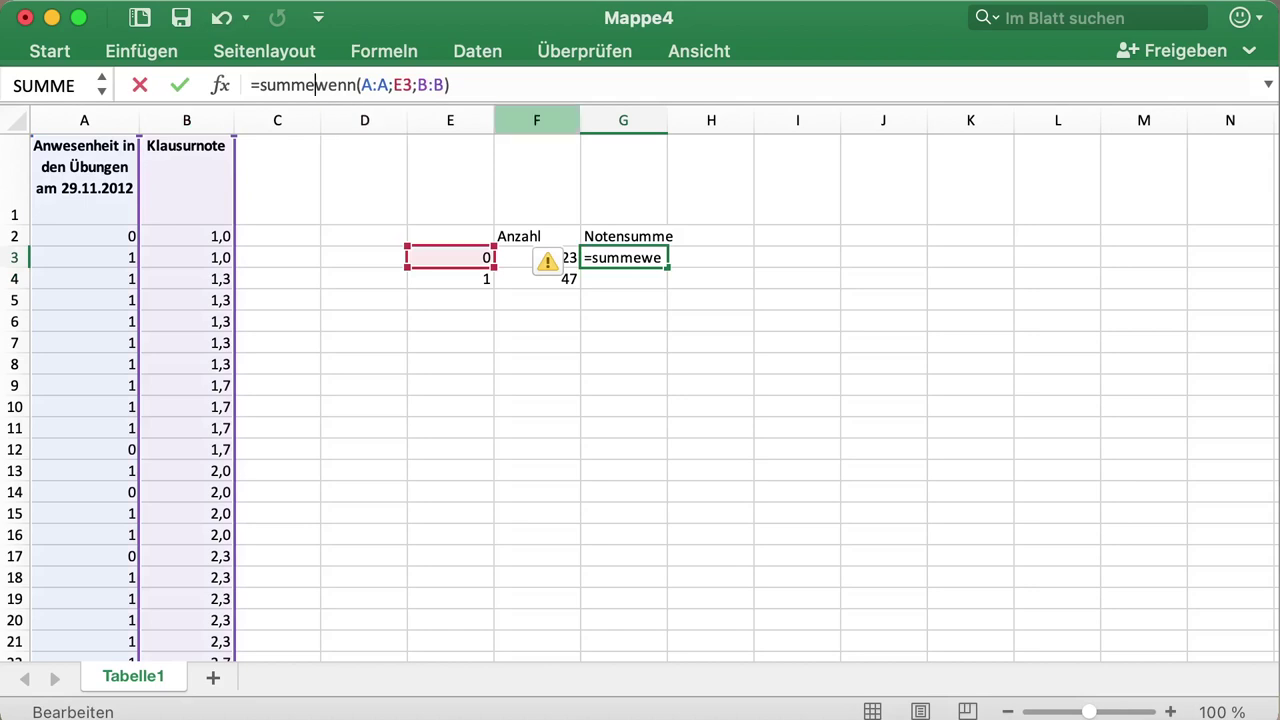
key("Return")
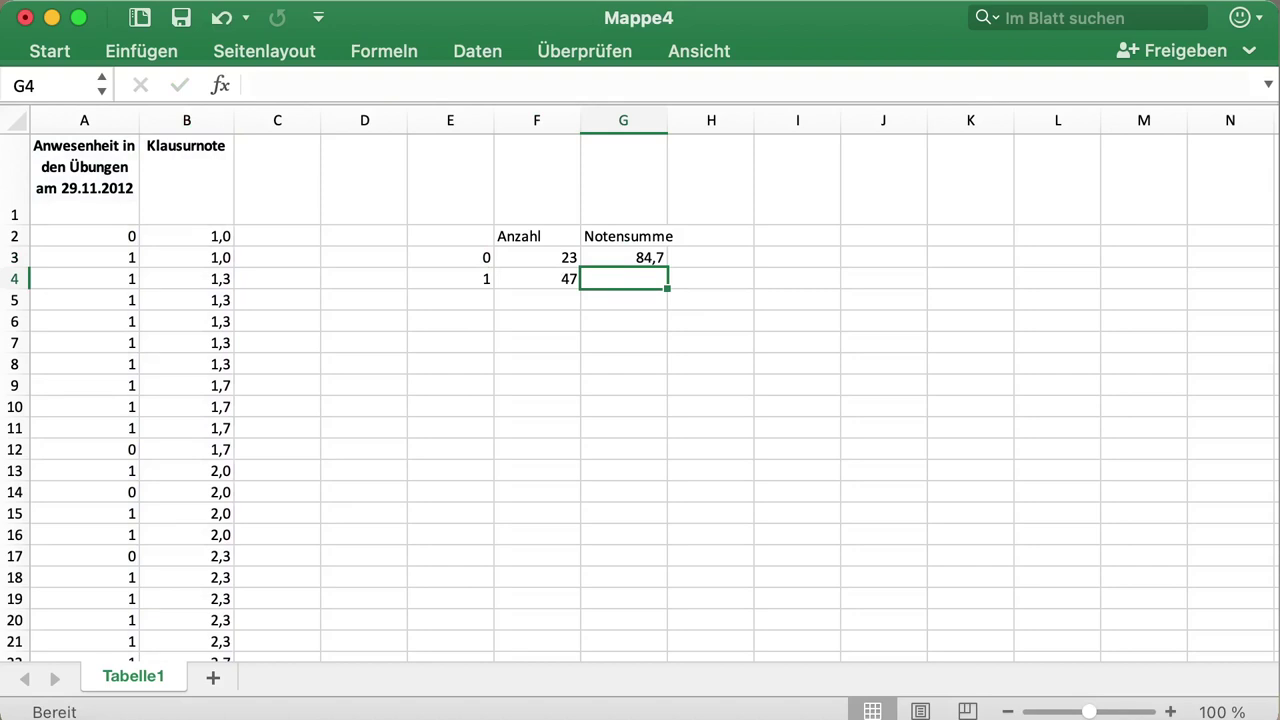
- Enter the column heading "Mittelwert" in cell H2
left_click(710, 236)
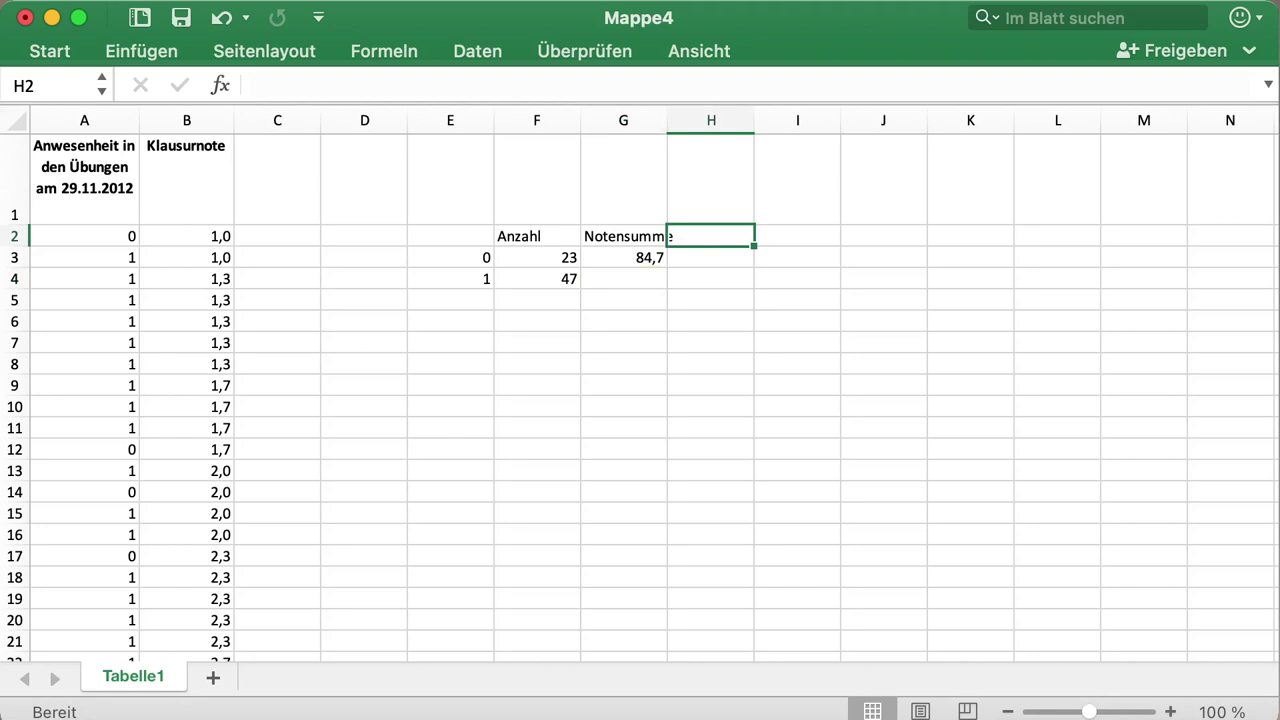
type("Mittelwert")
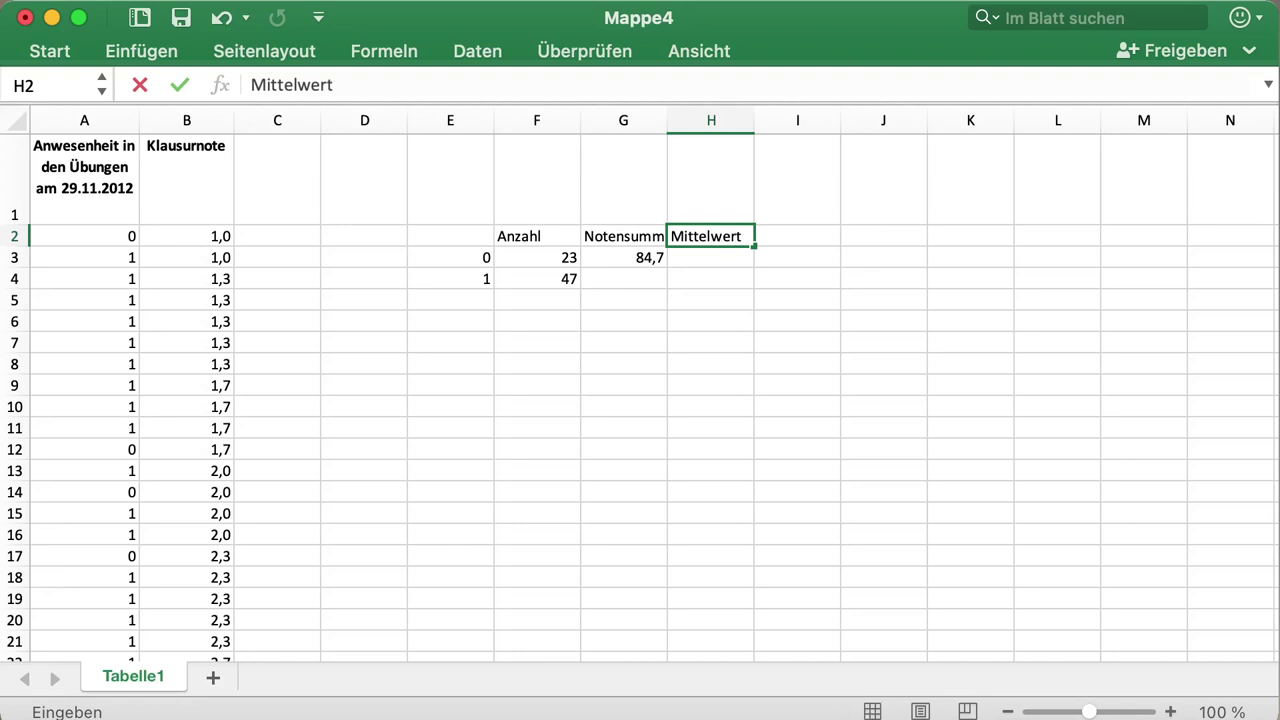
key("Return")
- Enter the formula =G3/F3 in H3 to calculate the mean exam grade for attendance value 0
type("=")
key("Left")
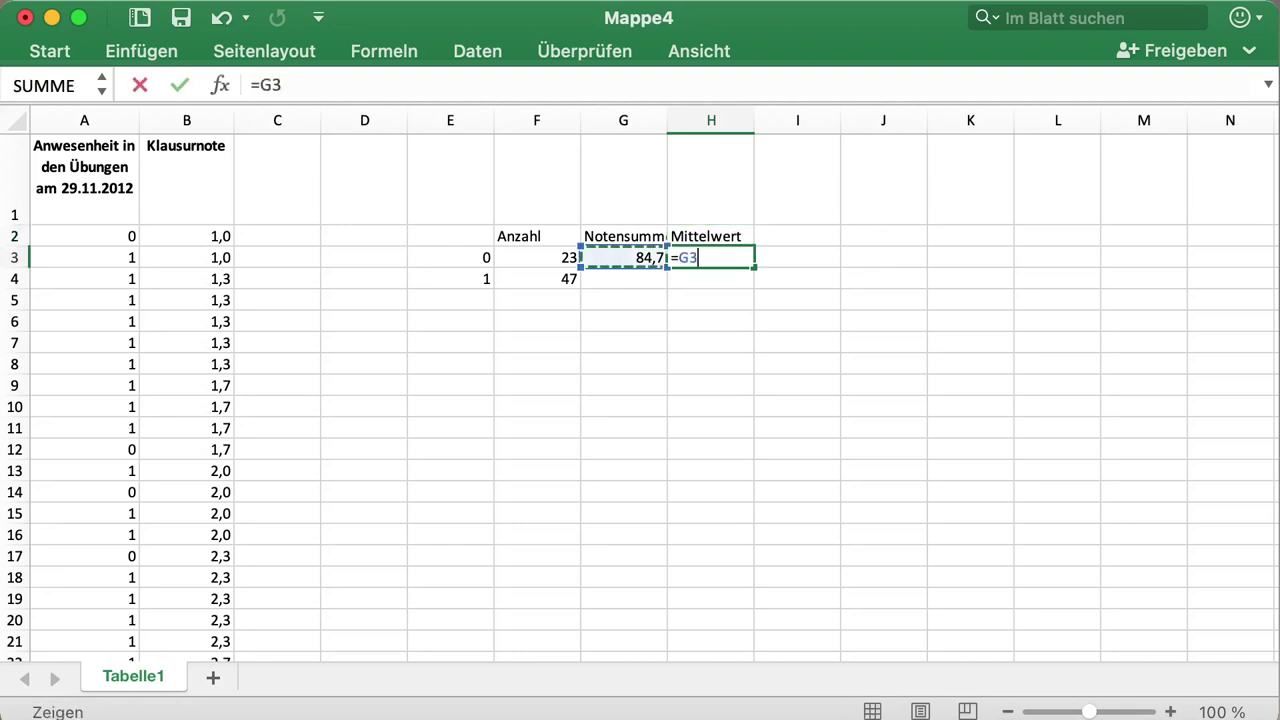
type("/")
key("Left")
key("Left")
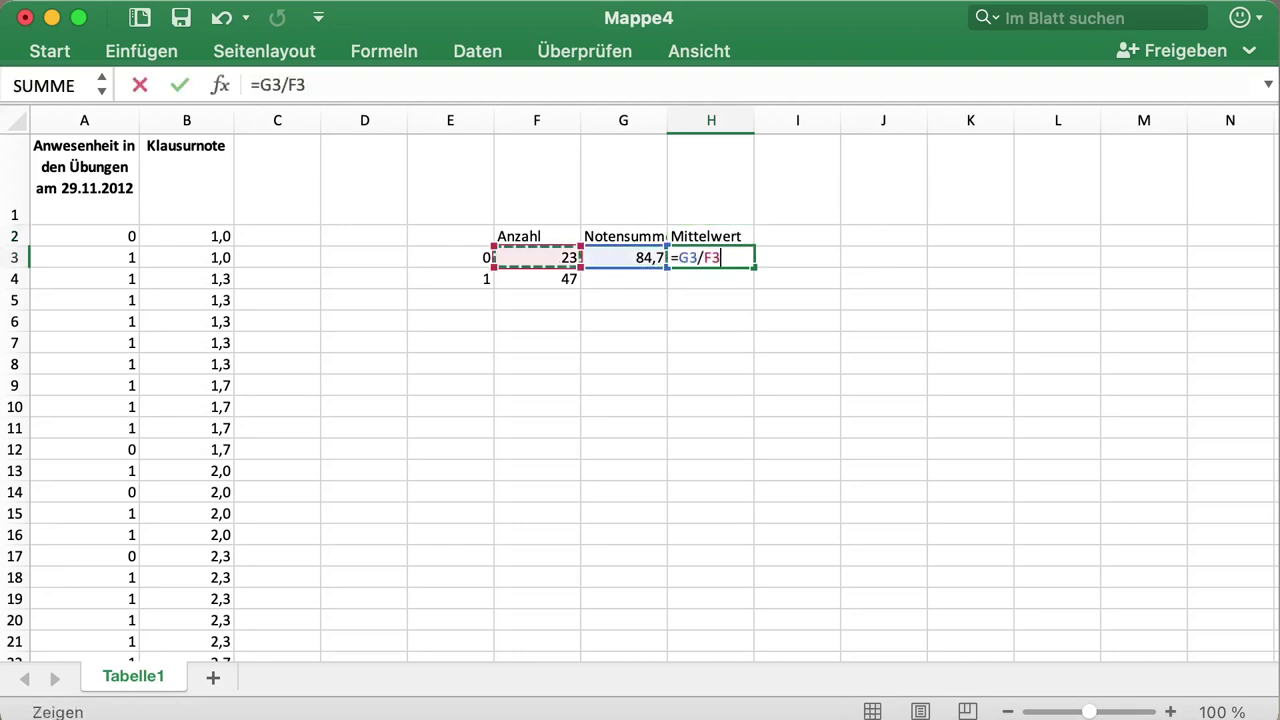
key("Return")
key("Up")
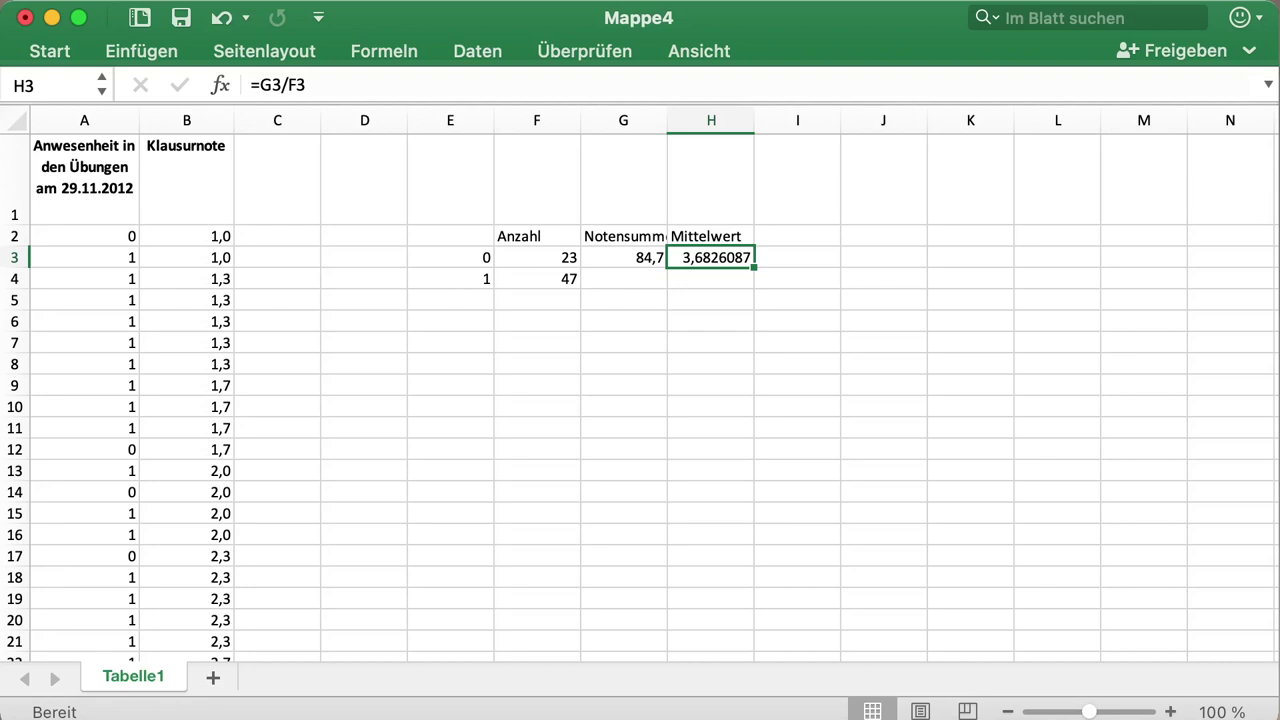
- Copy the formulas in G3 and H3 down to row 4 and format the means in H3:H4 with two decimal places
left_click(623, 257)
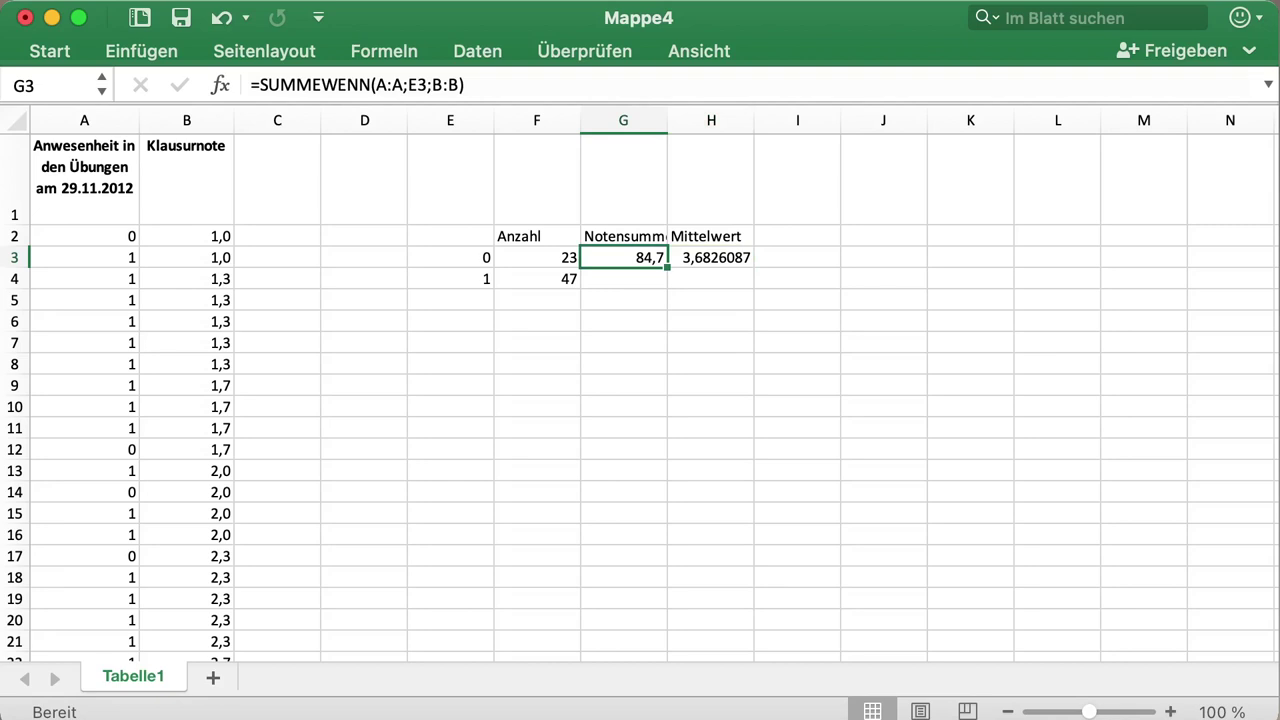
left_click_drag(667, 267, 660, 284)
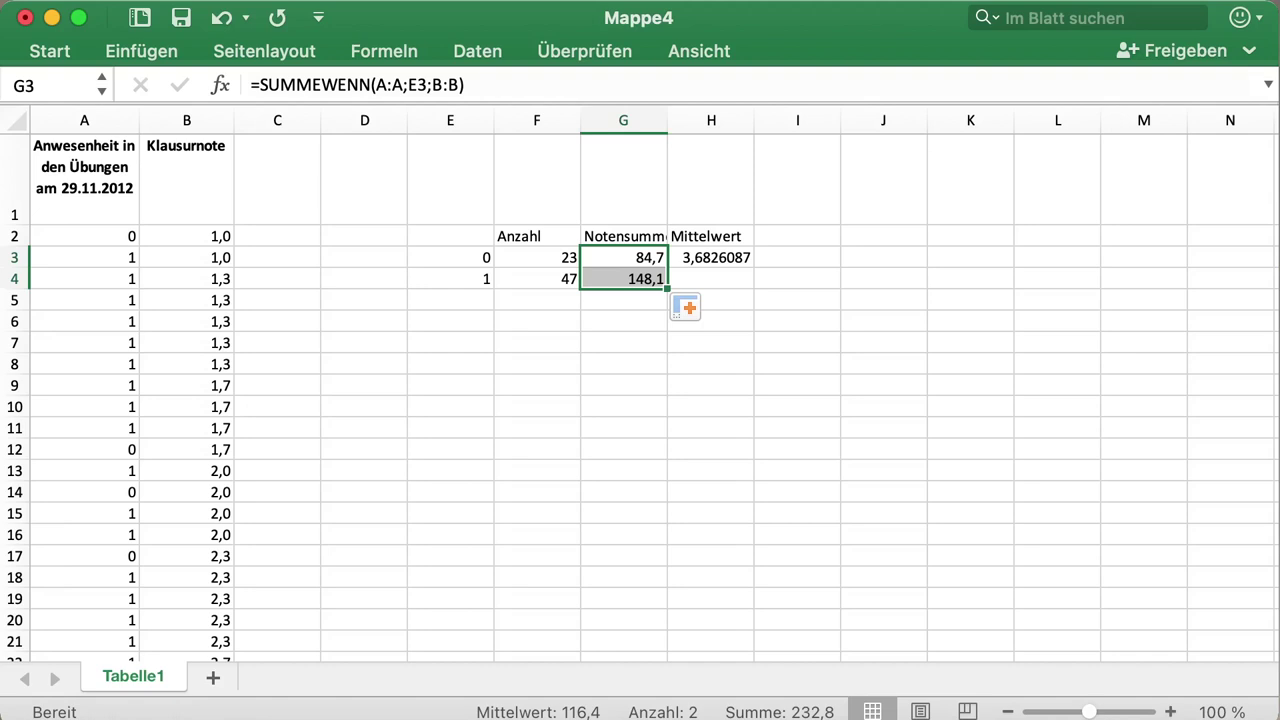
left_click(710, 257)
left_click_drag(754, 268, 754, 284)
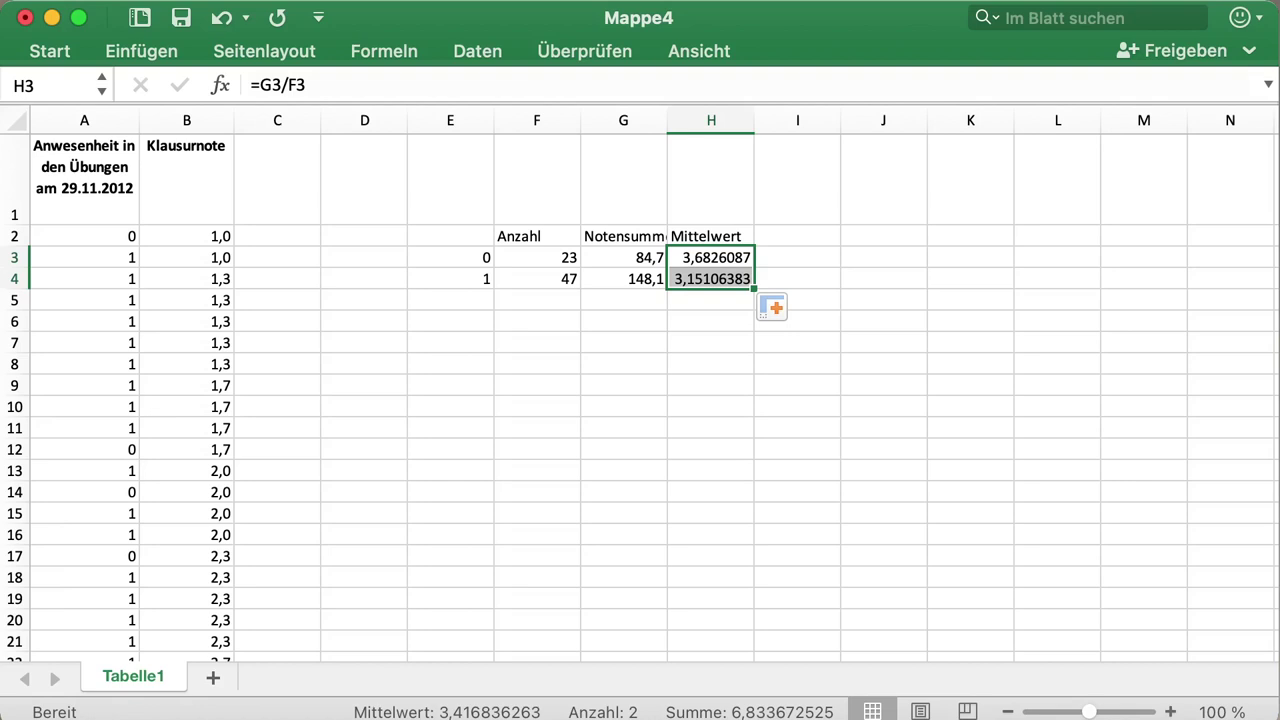
left_click_drag(710, 257, 710, 278)
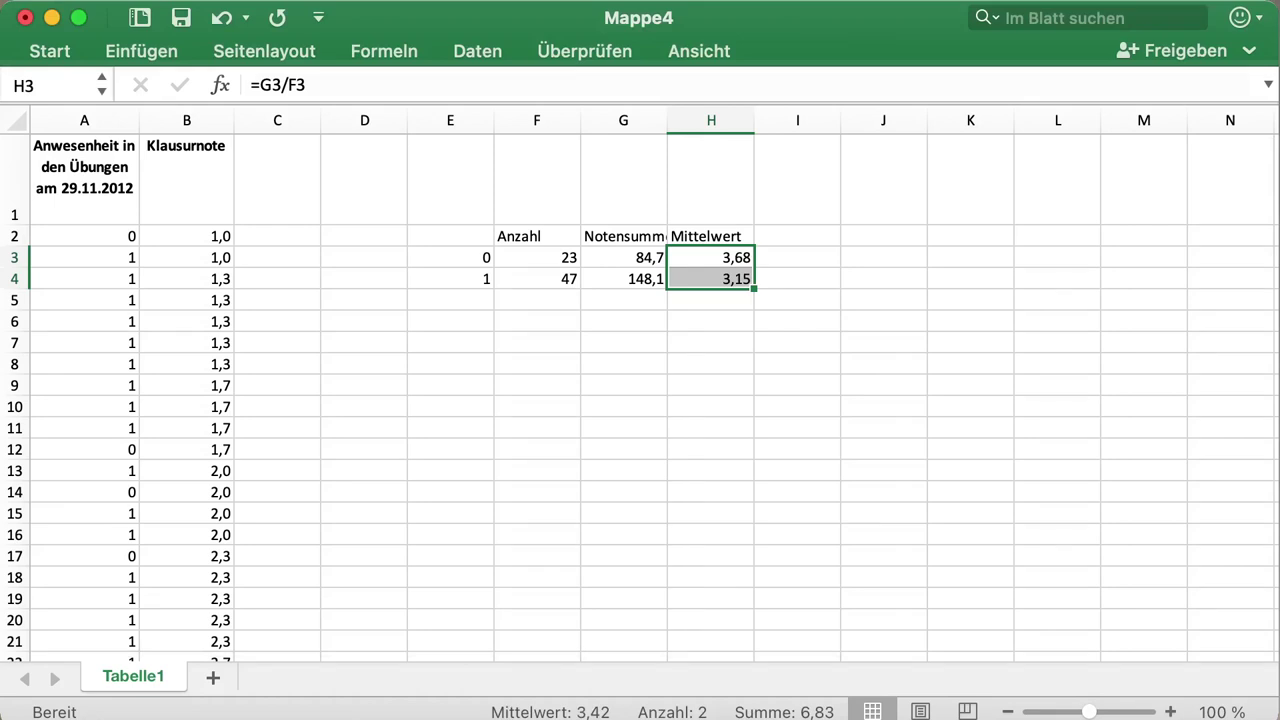
- Enter the formula =H4-H3 in H6 to calculate the difference between the two mean grades
left_click(710, 320)
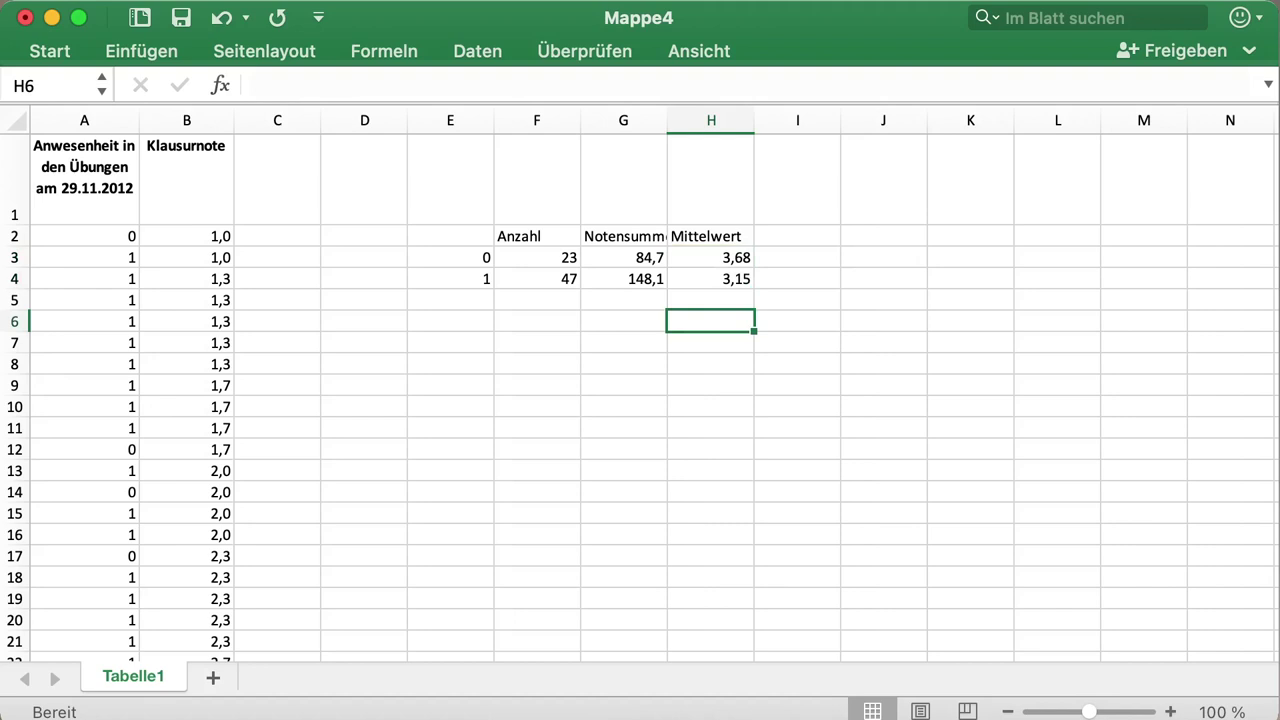
type("=")
left_click(710, 279)
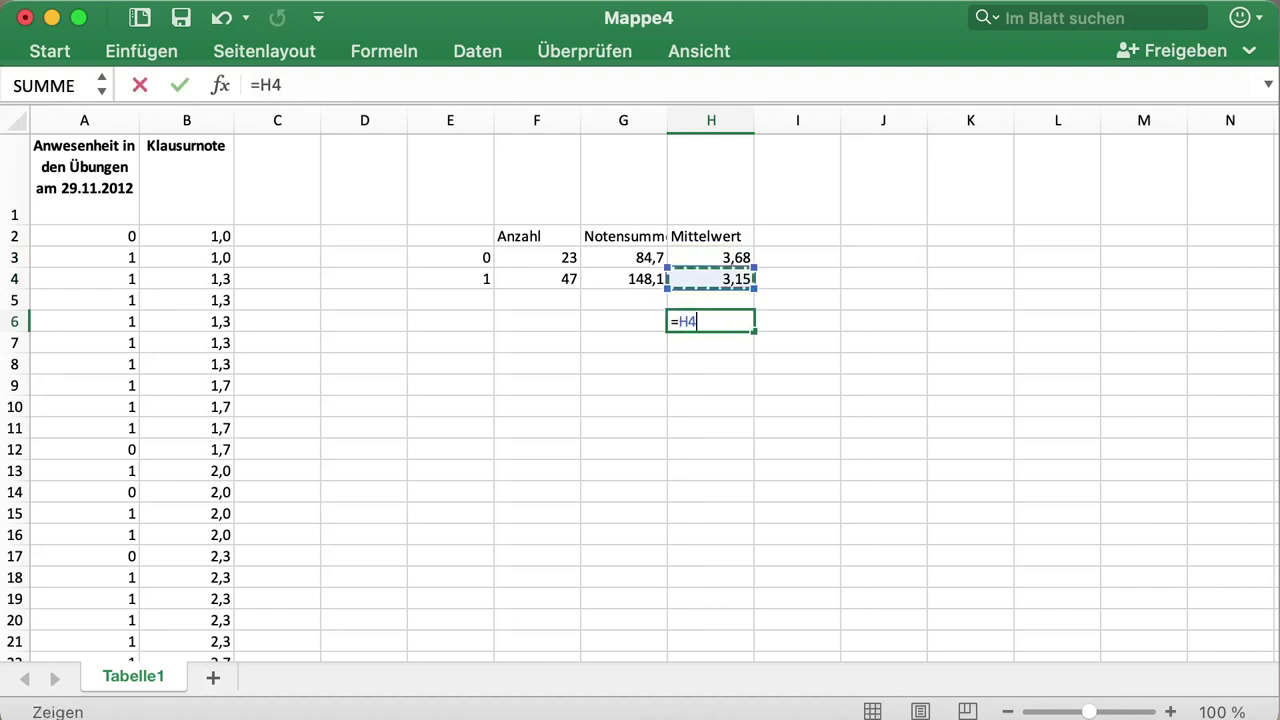
type("-")
key("Up")
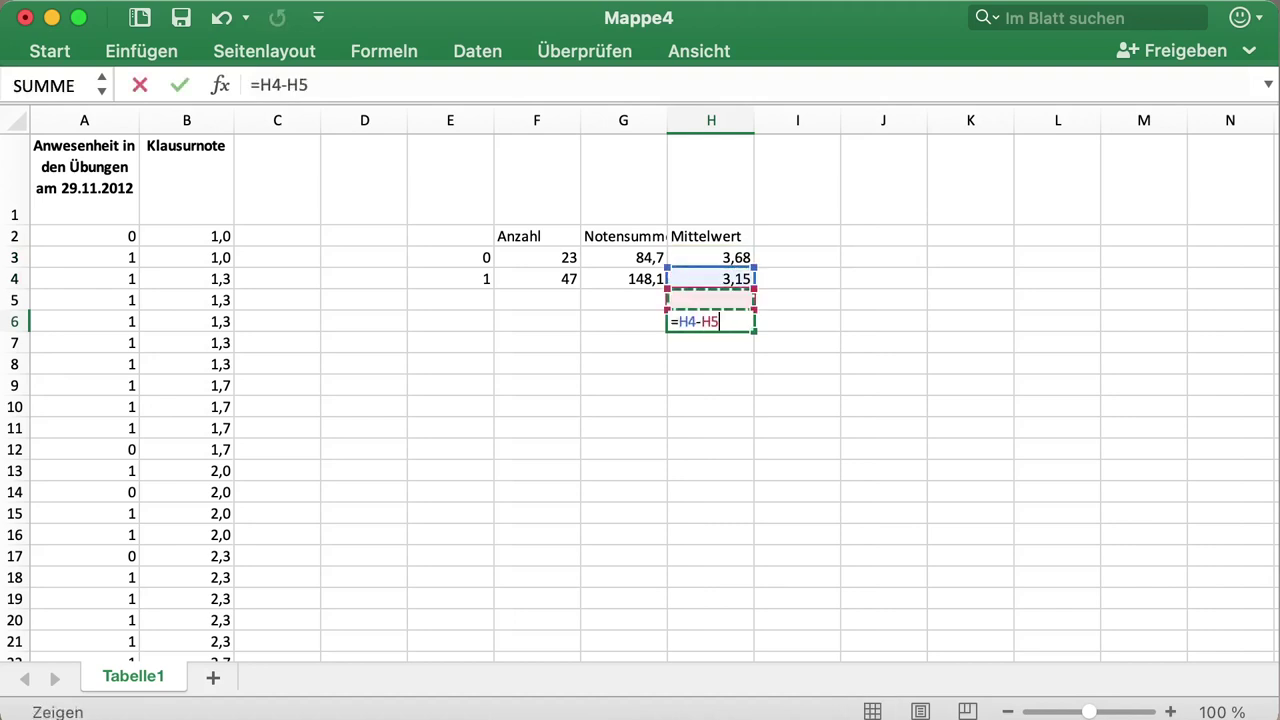
key("Up")
key("Up")
key("Return")
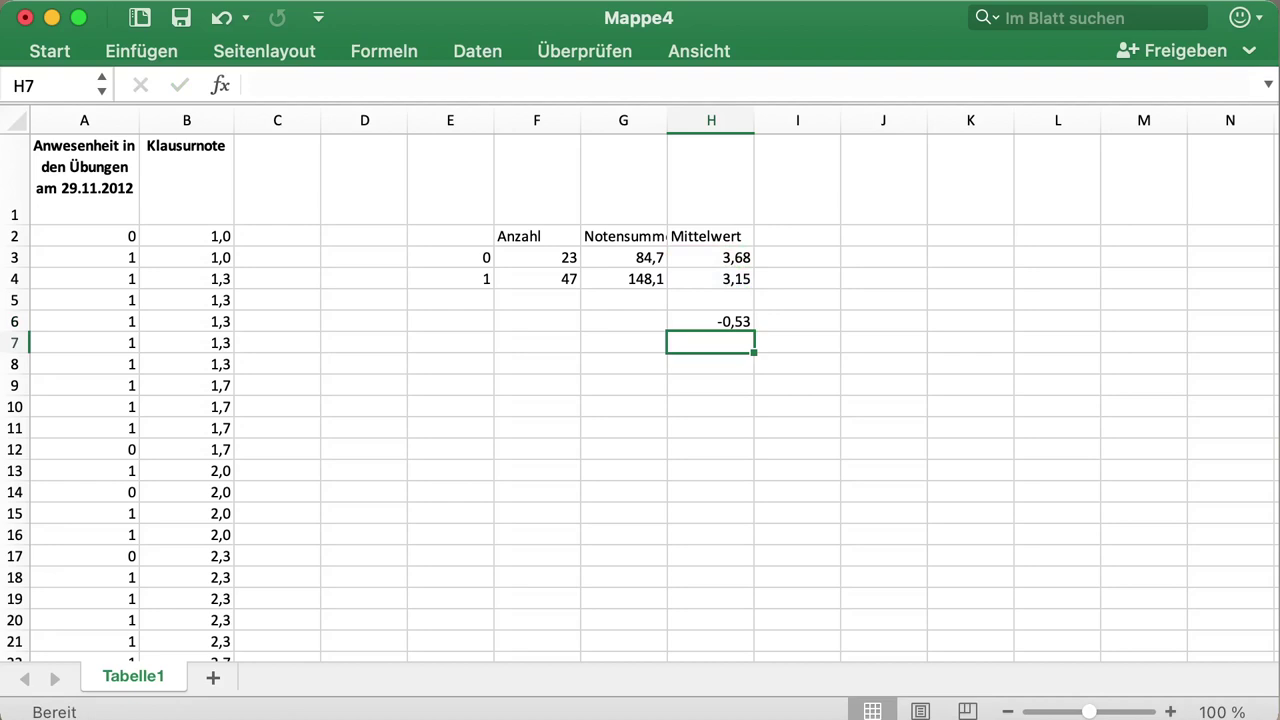
- Enter the conclusion "TeilnehmerInnen die in der Präsenzübung waren, hatten ca. 1/2 Notenstufe bessere Klausurergebnisse" in cell E8
left_click(450, 364)
type("Teiln")
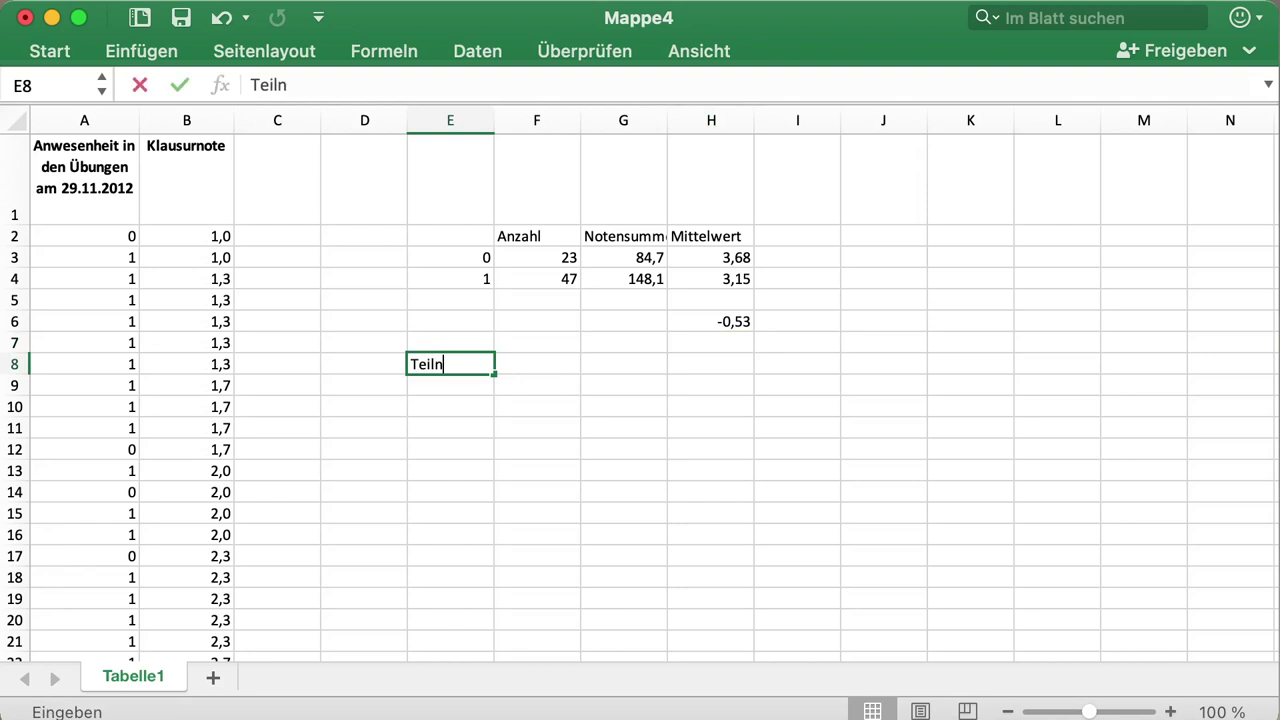
type("ehmerIn")
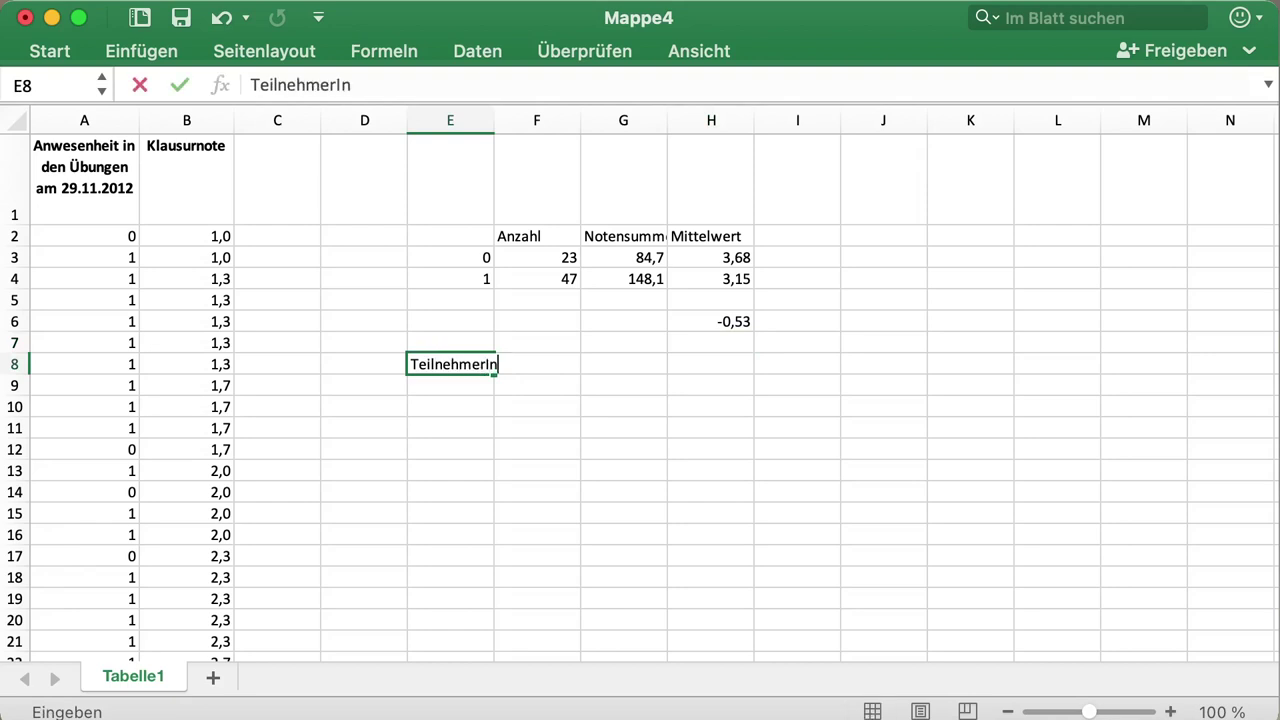
type("nen die n d")
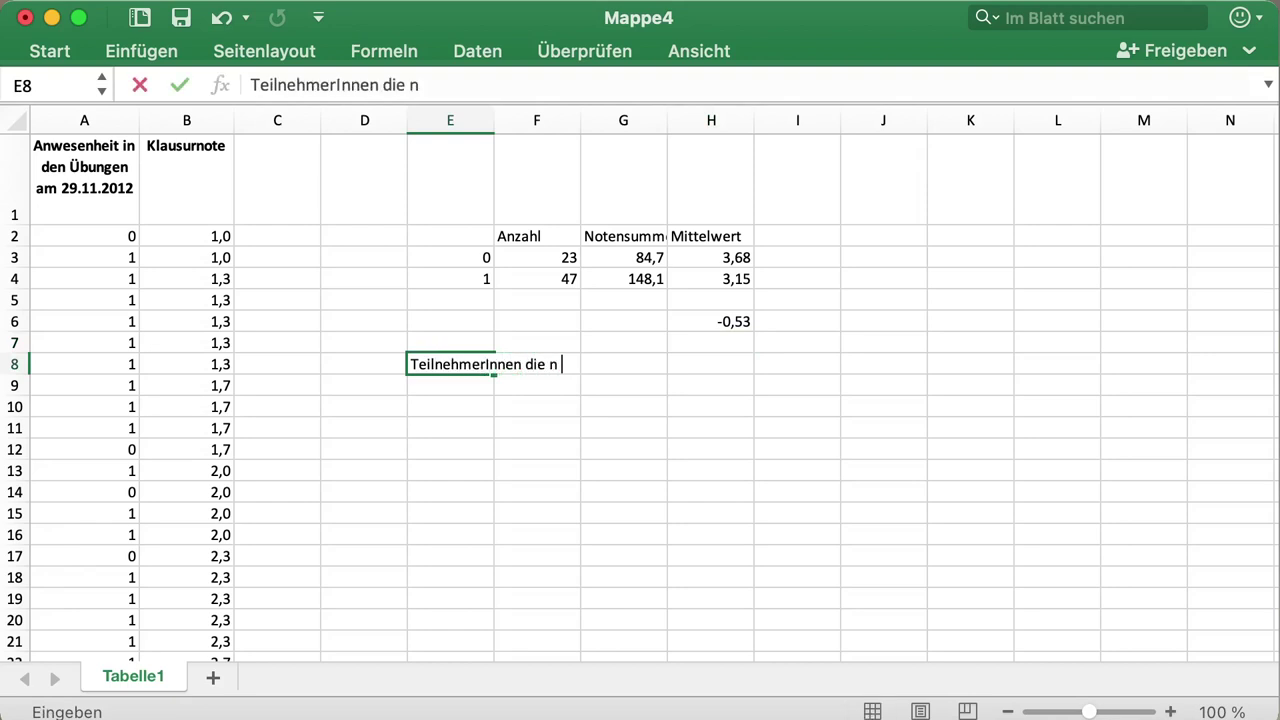
key("BackSpace")
key("BackSpace")
key("BackSpace")
type("in der Präsenz")
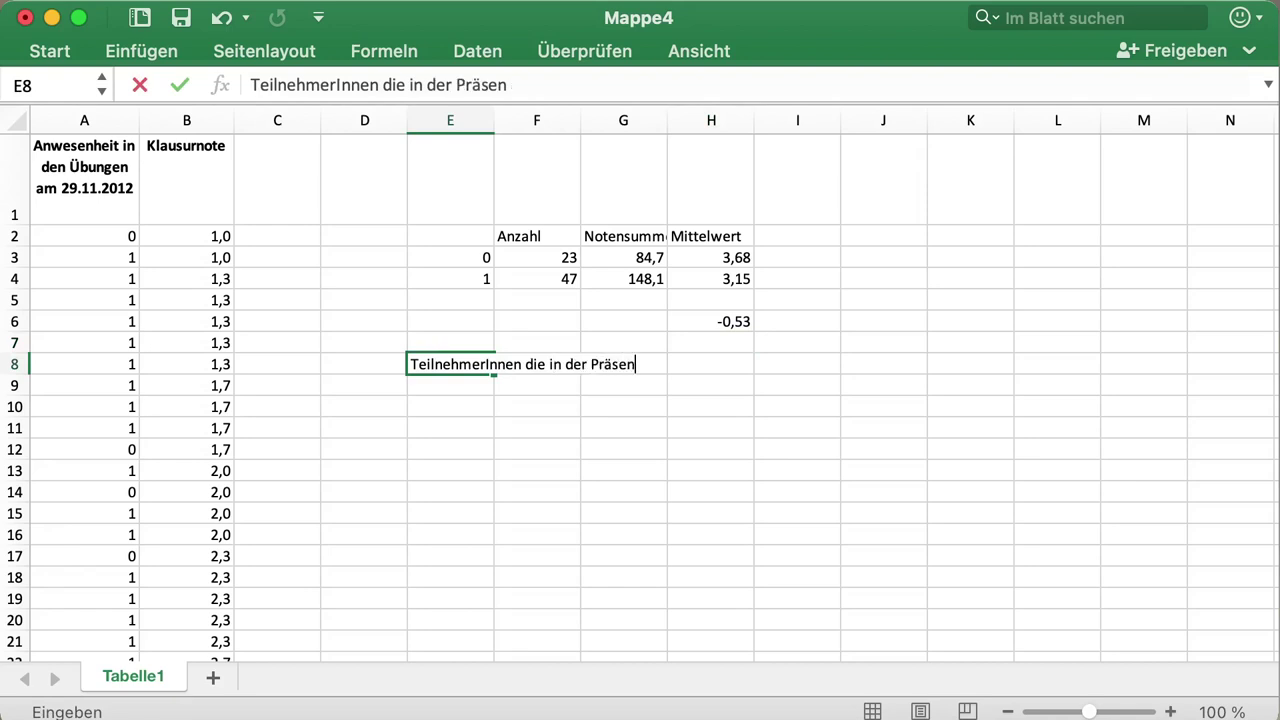
type("übung")
key("BackSpace")
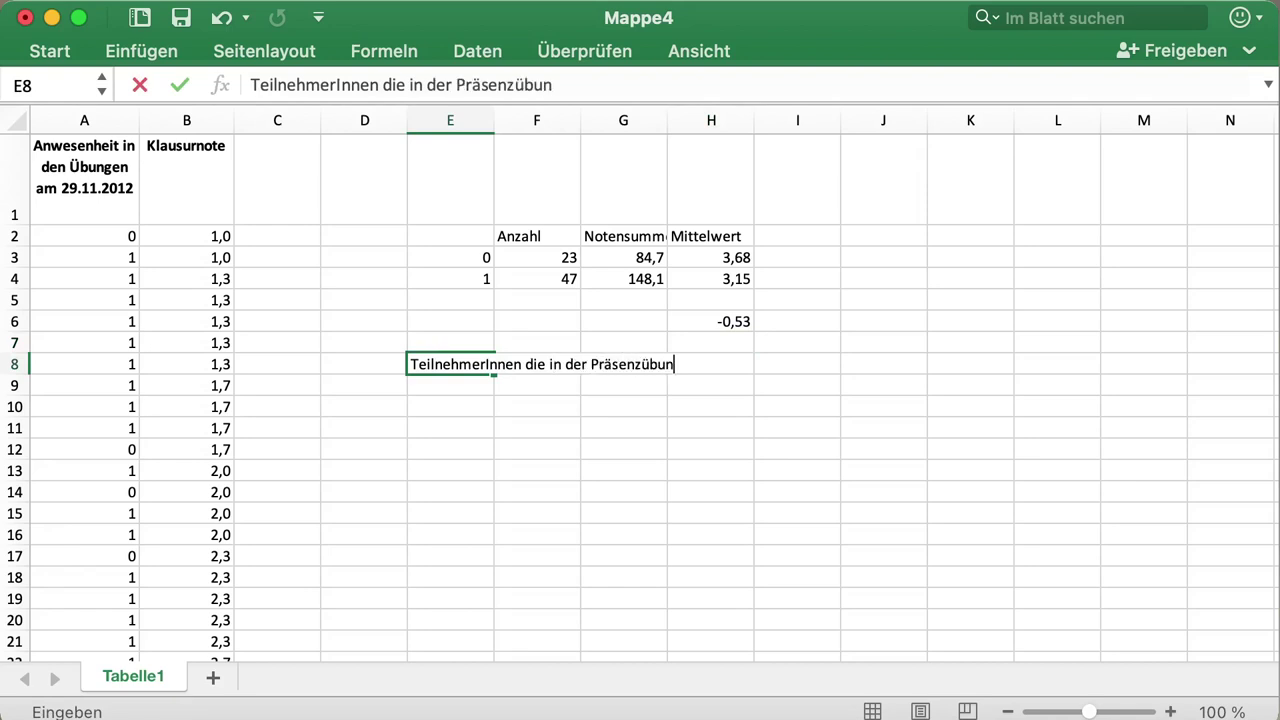
type("ng waren ")
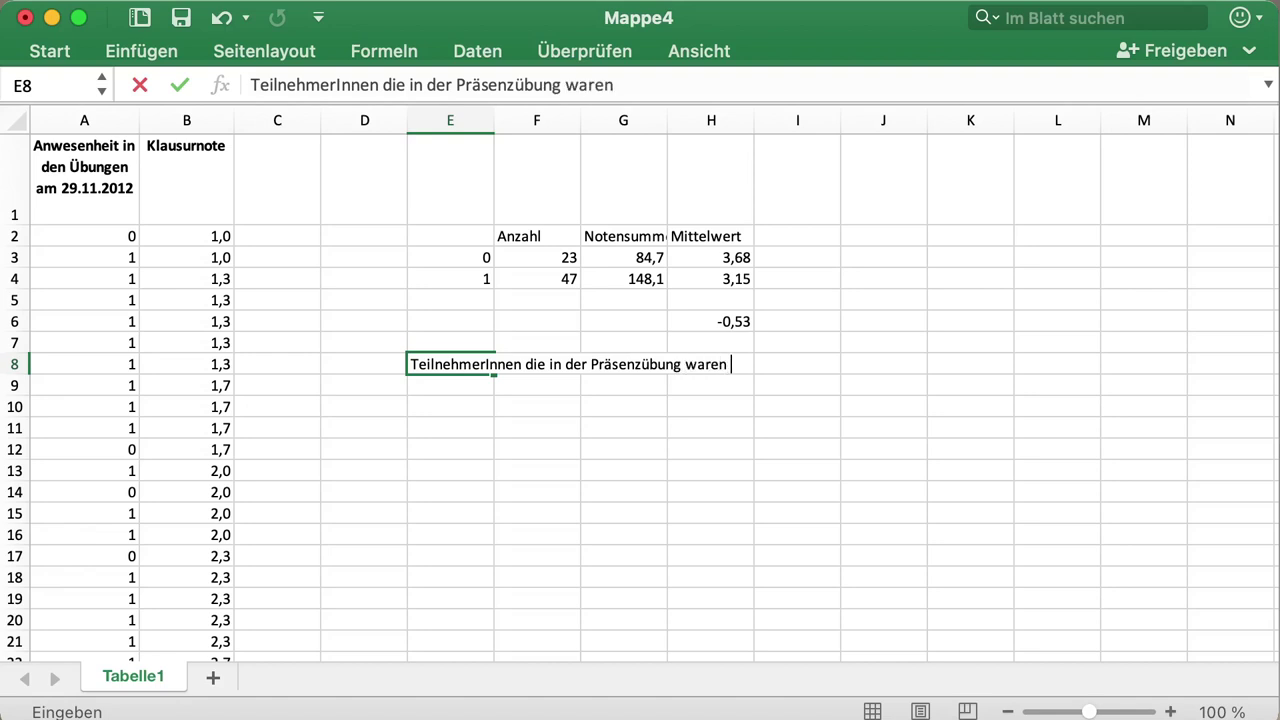
type(", haten")
key("BackSpace")
key("BackSpace")
type("ten ")
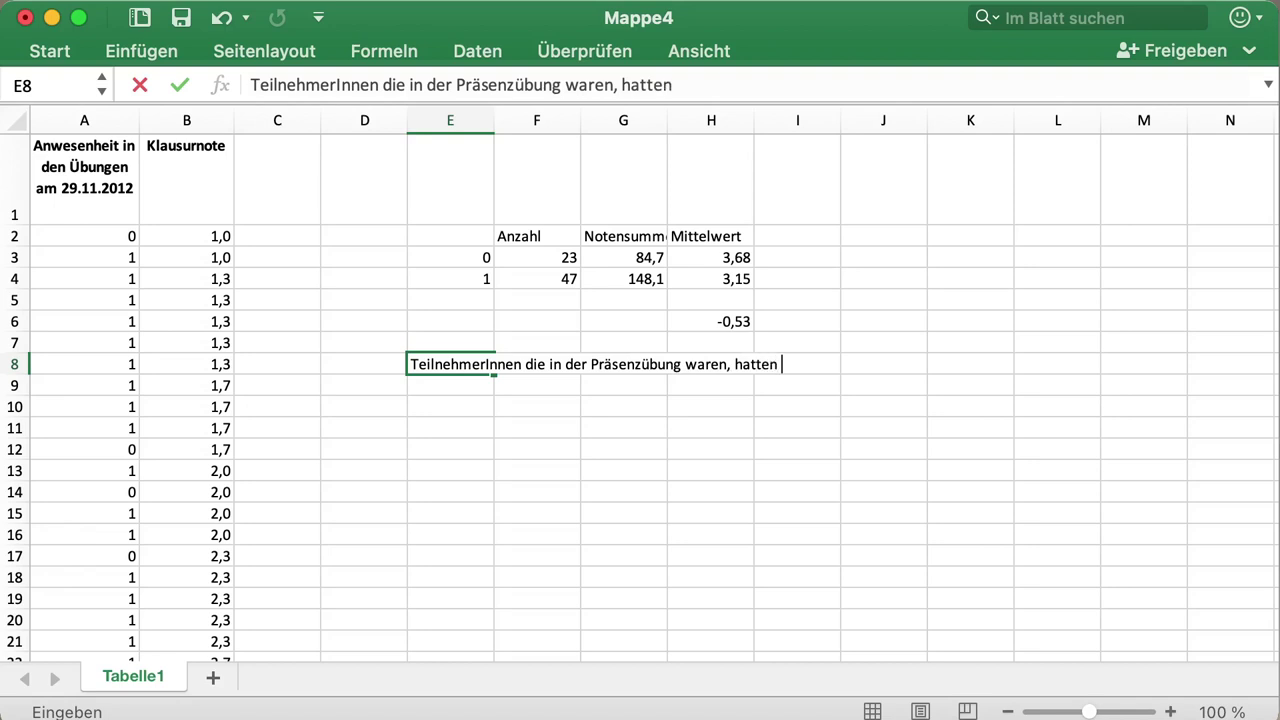
type("ca. 1/2 Notens")
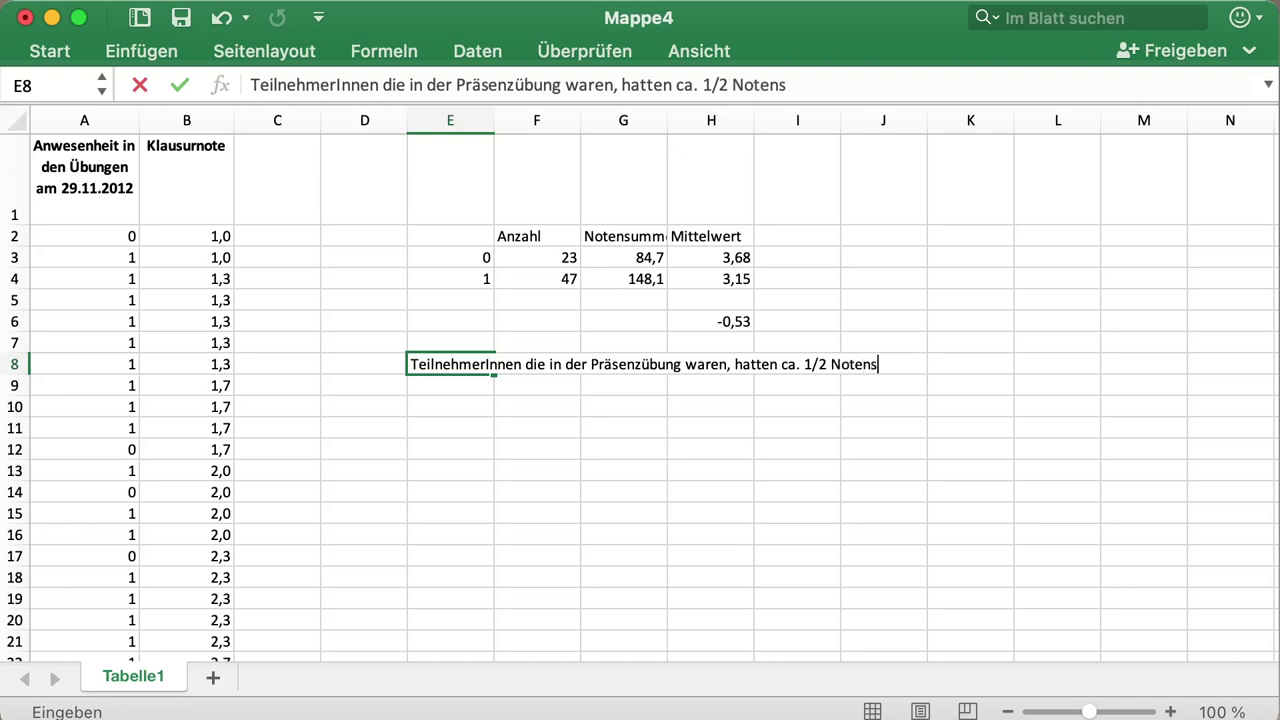
type("tufe besse")
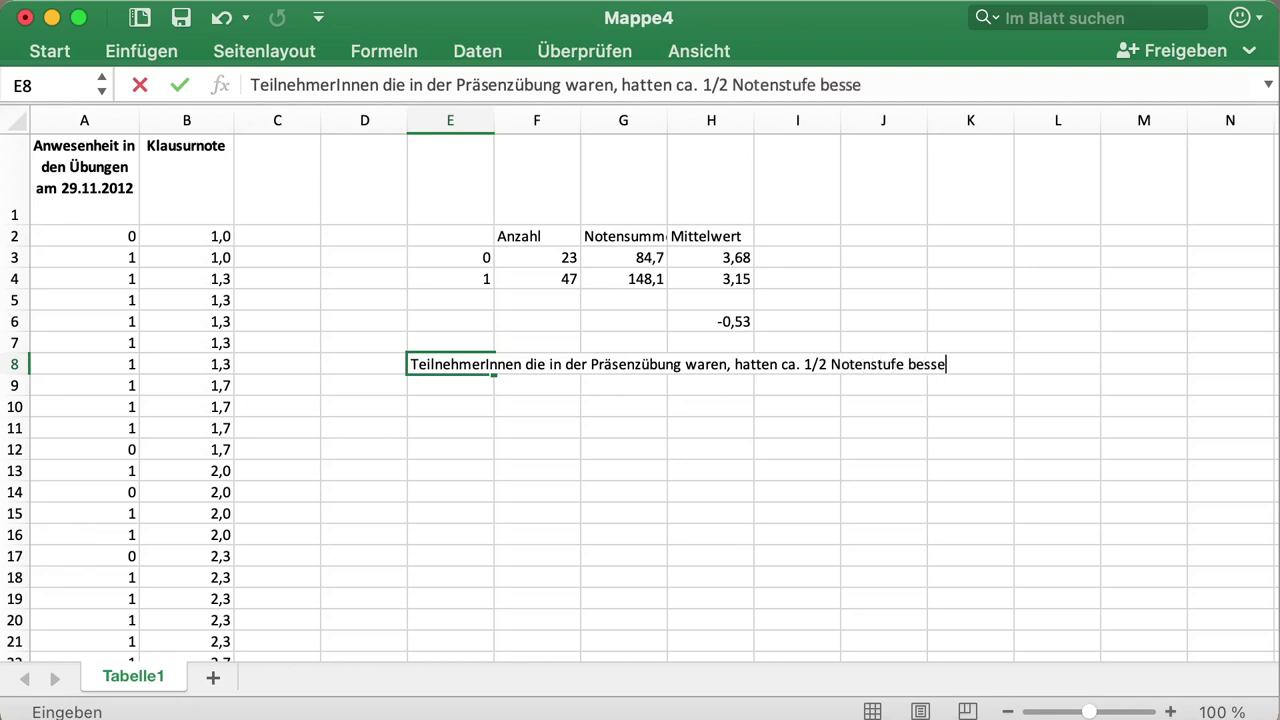
type("re Klausur")
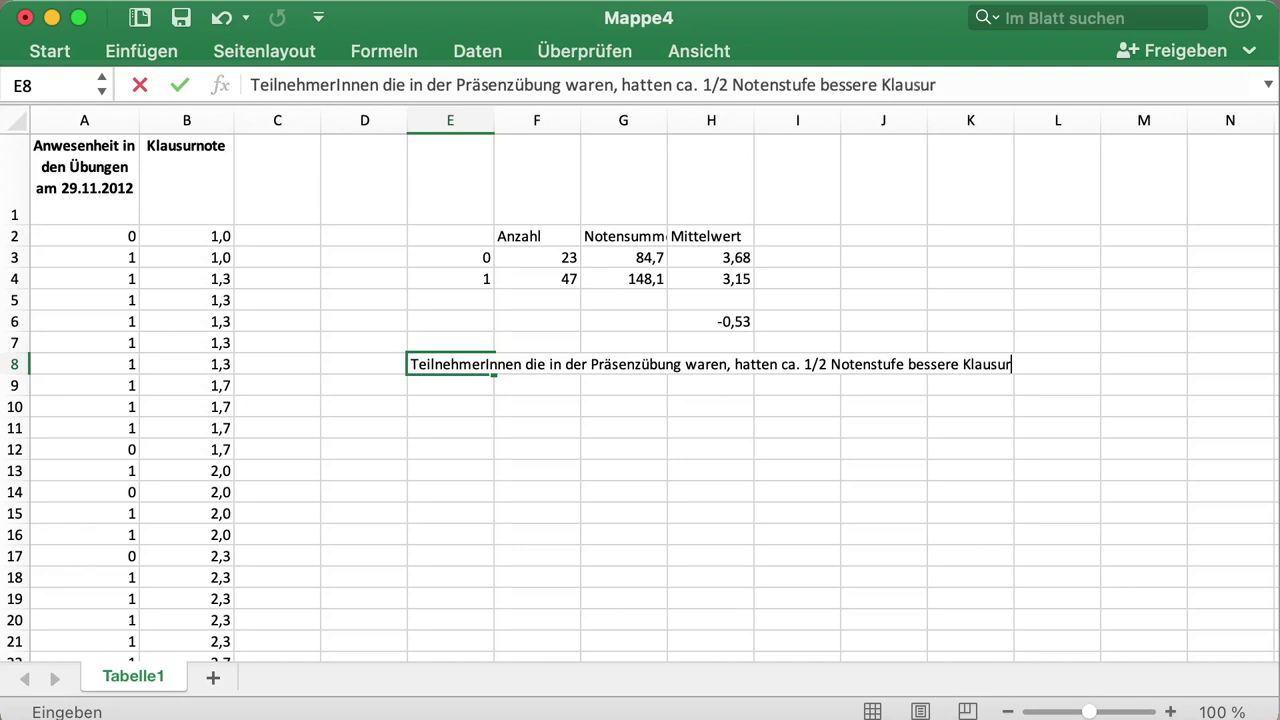
type("ergebnisse")
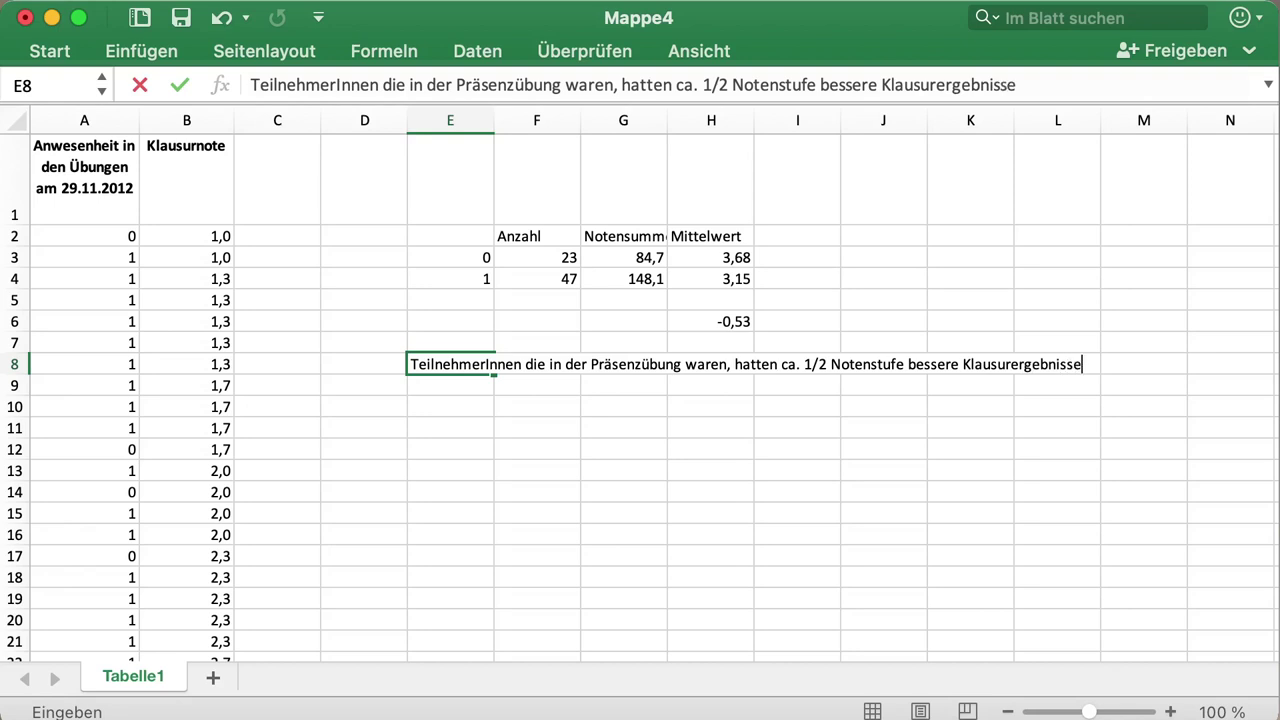
key("Return")
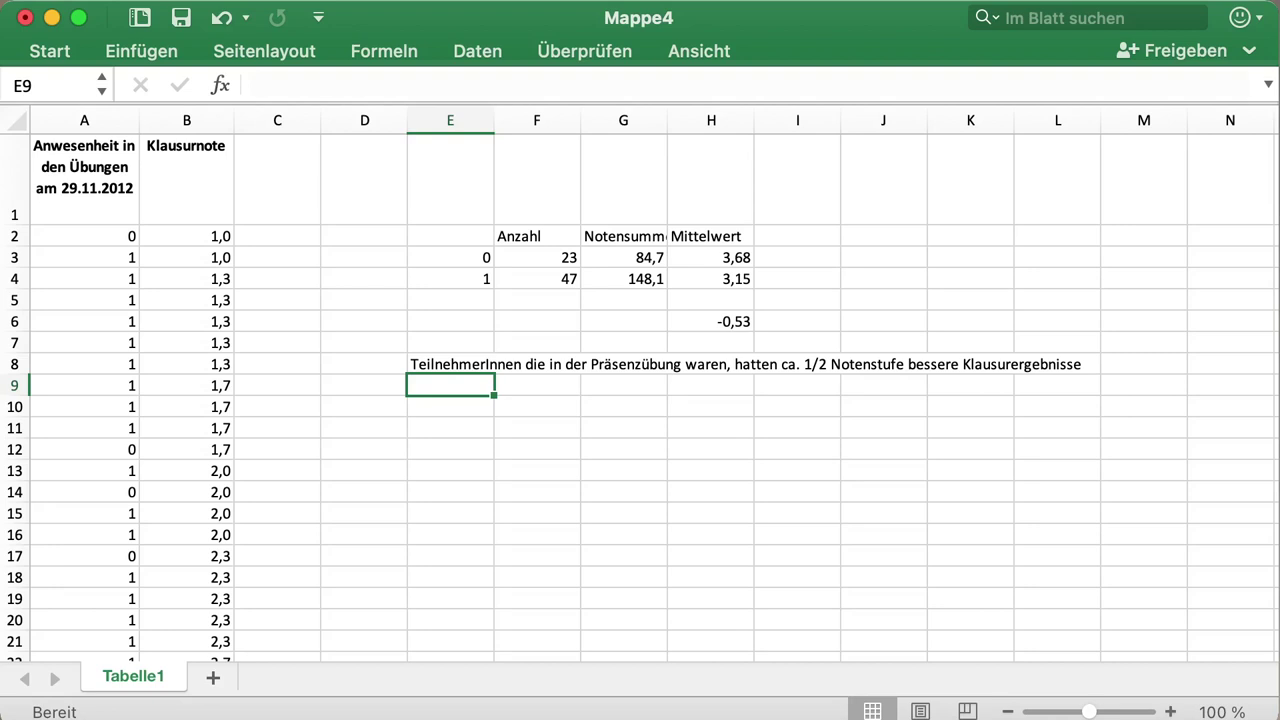
- Enter the label "Standartabweichung" in cell F10
left_click(450, 406)
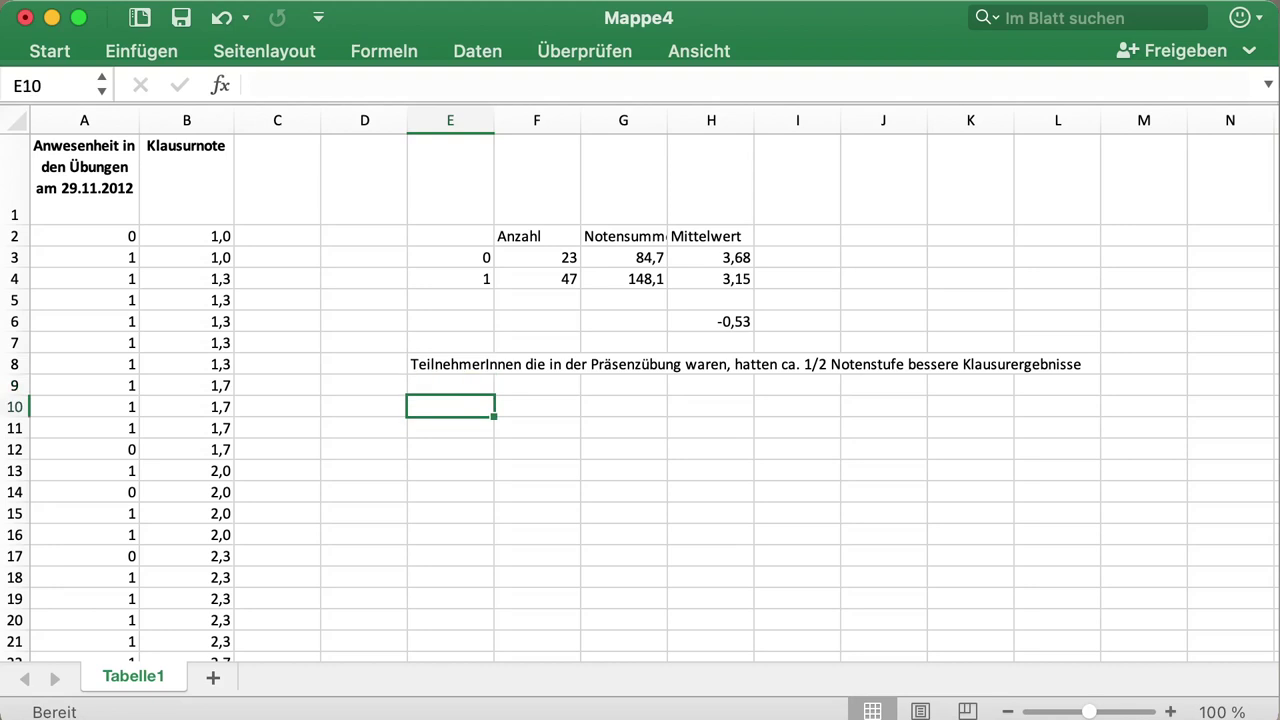
left_click(536, 406)
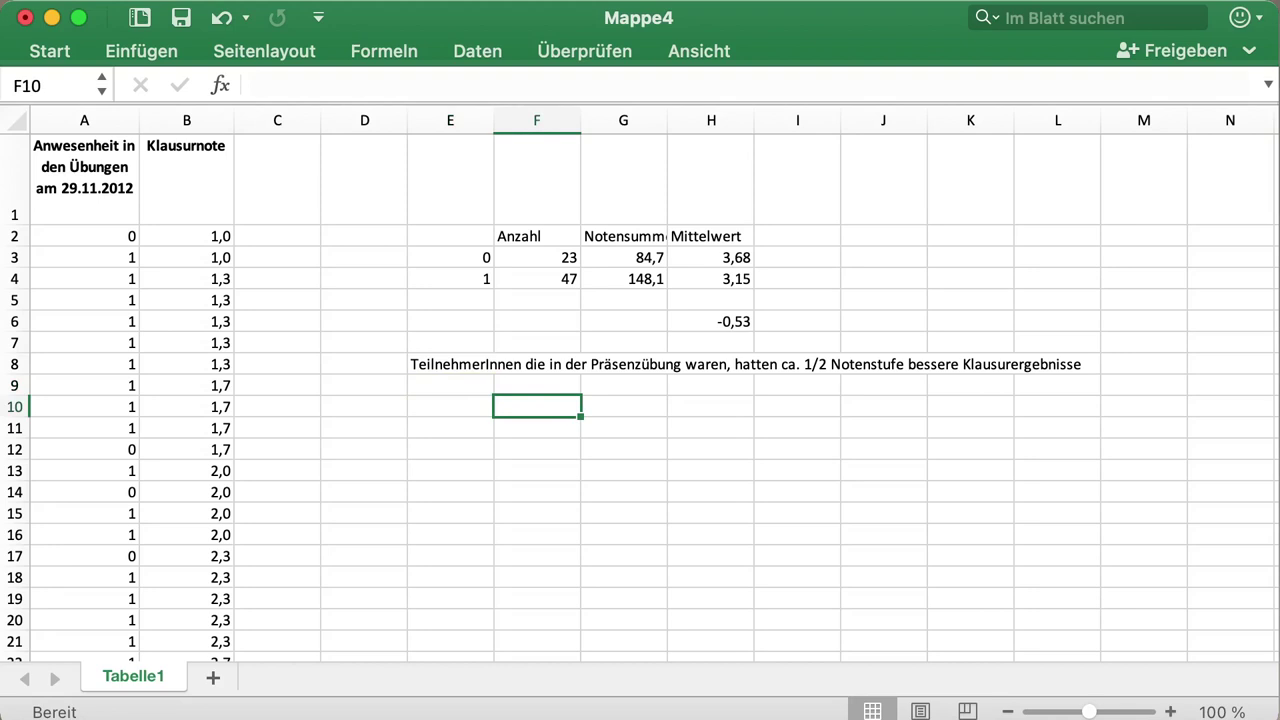
type("Standart")
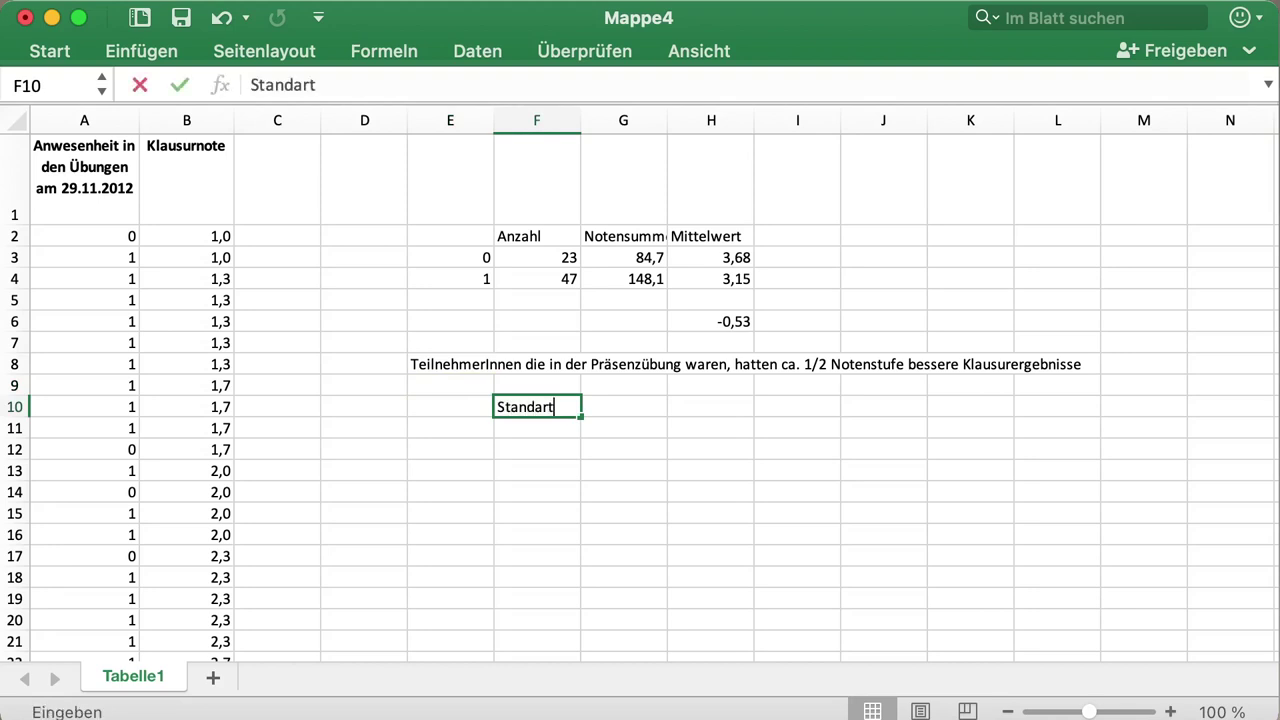
type("abweichung")
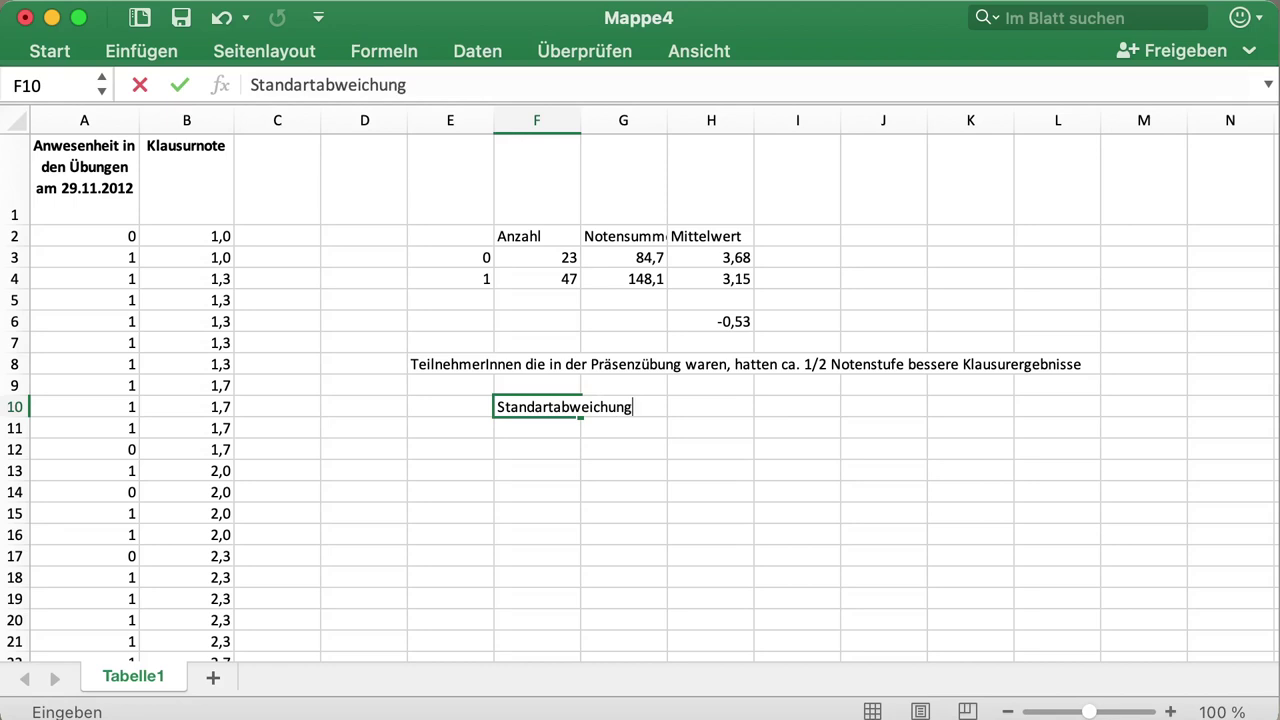
key("Return")
key("Up")
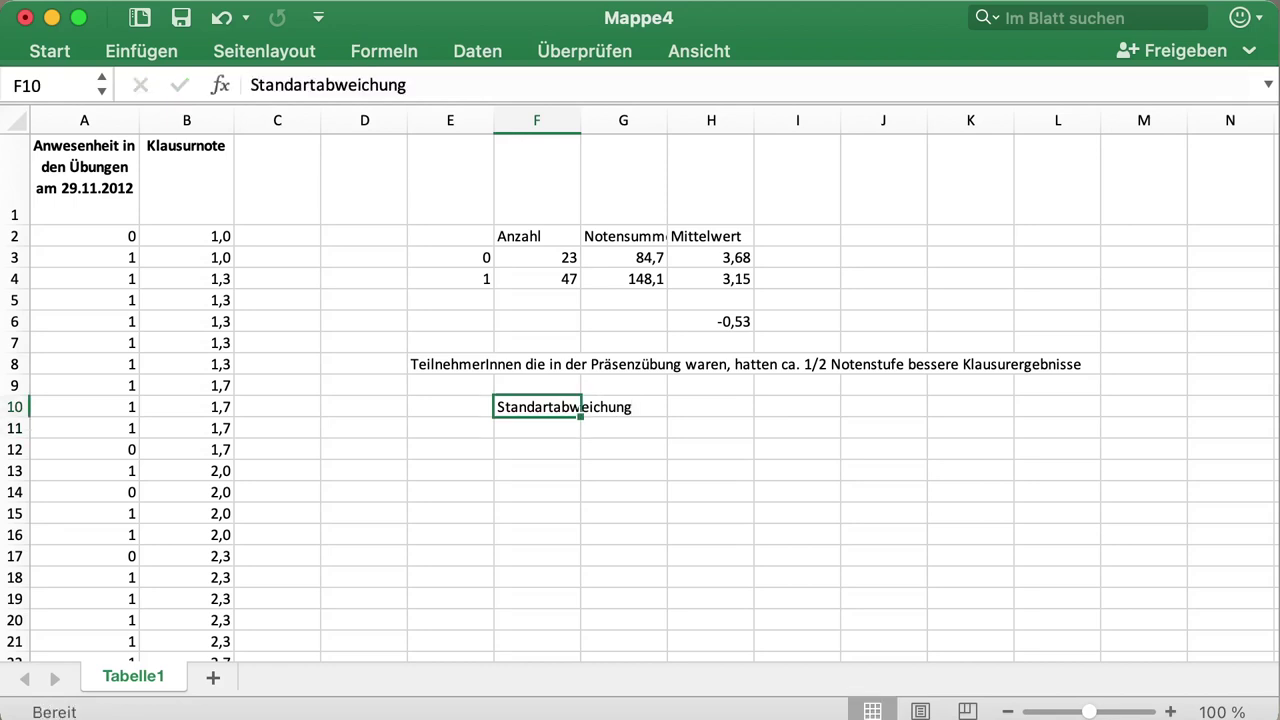
- Enter the formula =stabw(B:B) in H10 to calculate the standard deviation of all exam grades in column B
key("Right")
key("Right")
type("=sta")
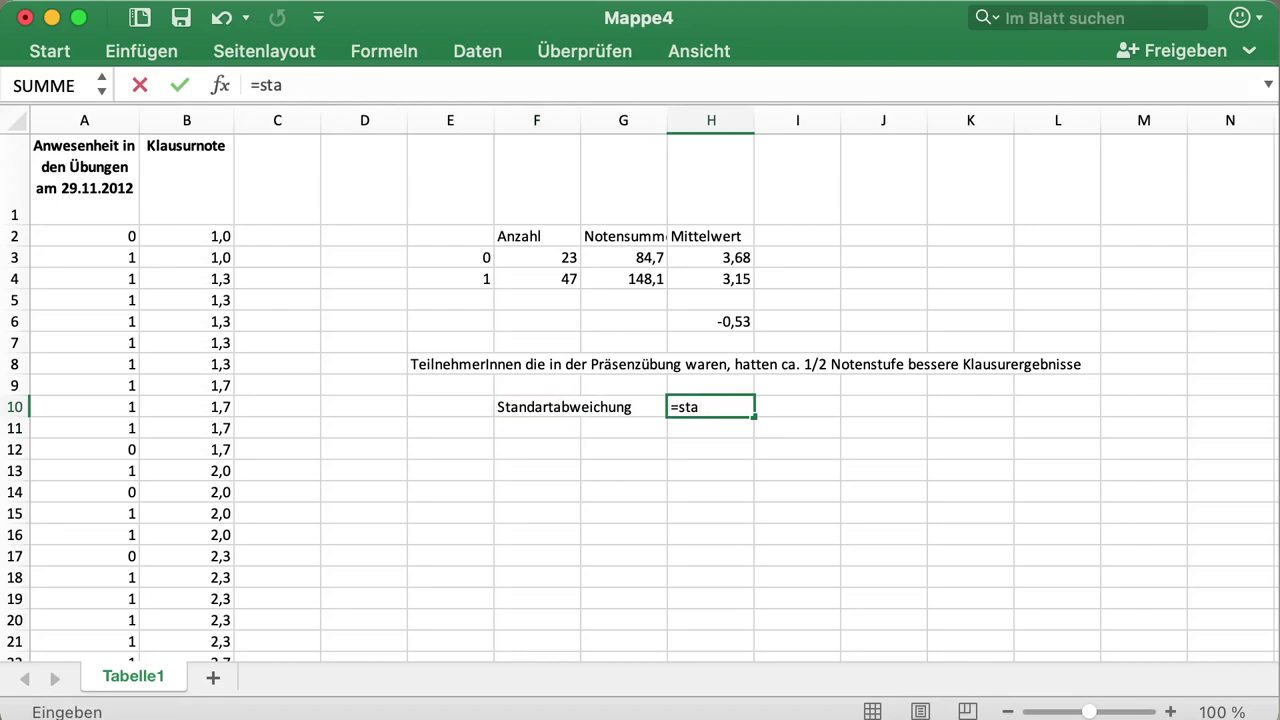
type("bw(")
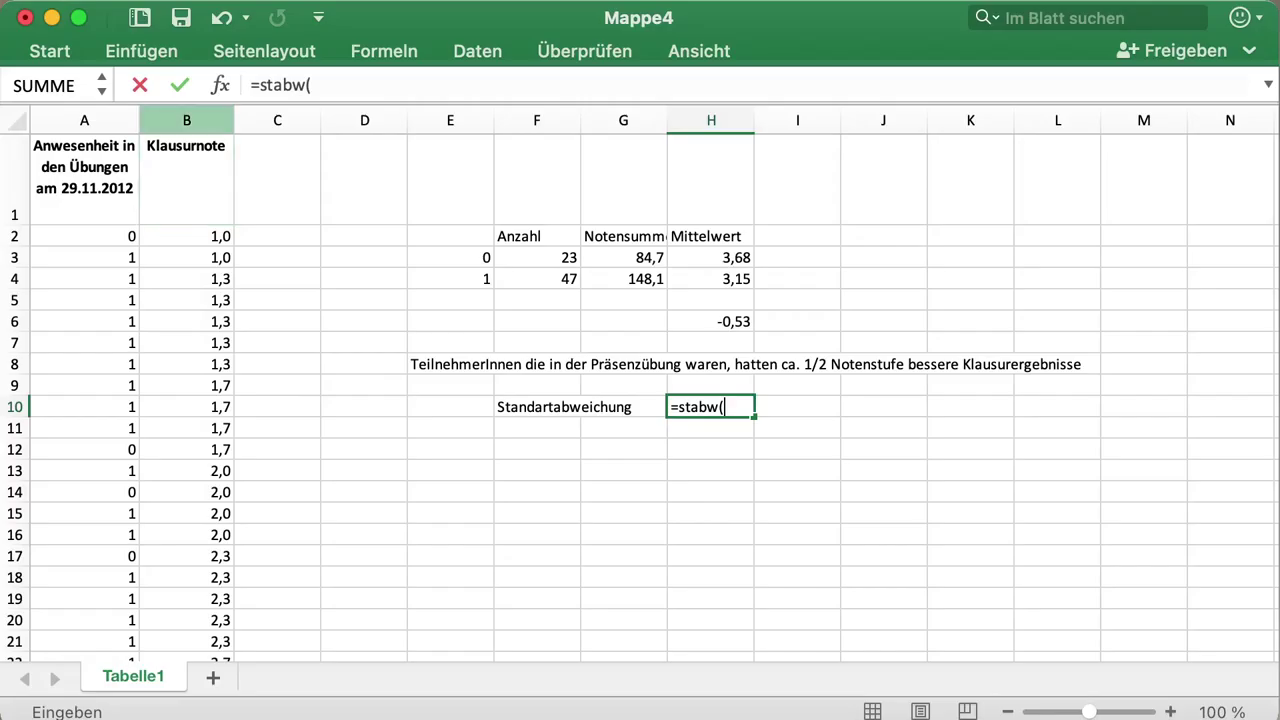
left_click(186, 120)
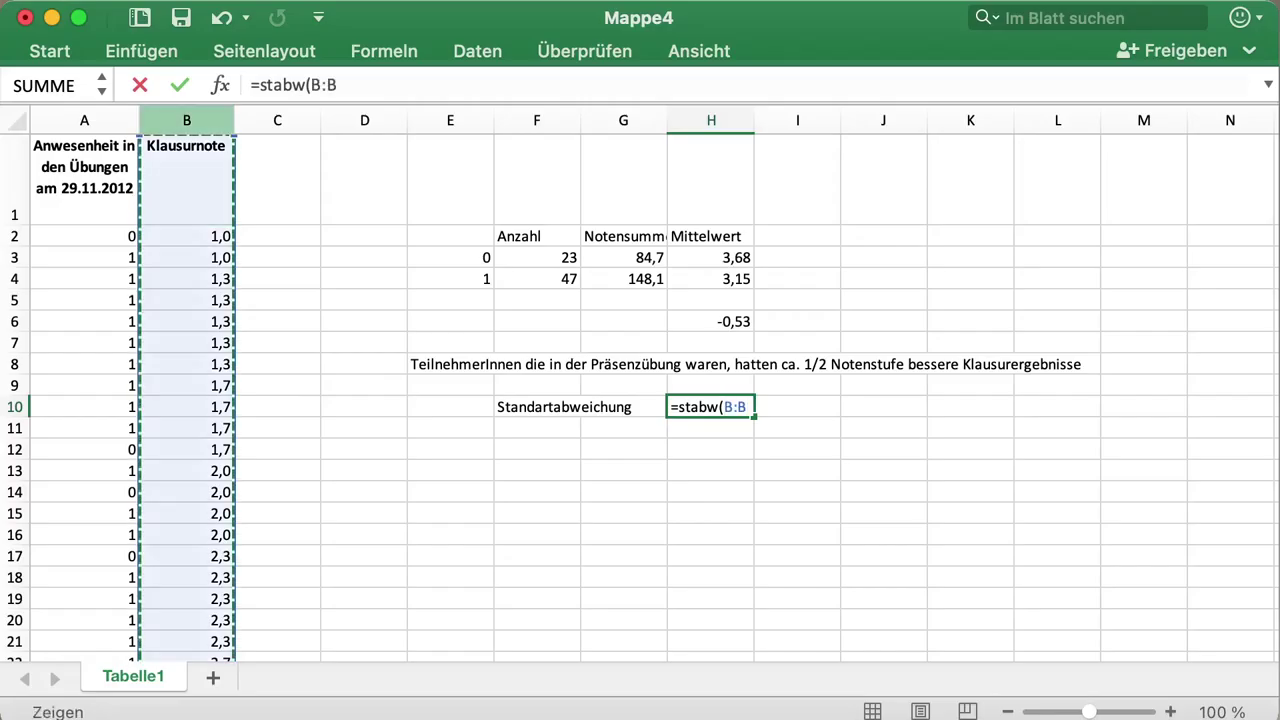
type(")")
key("Return")
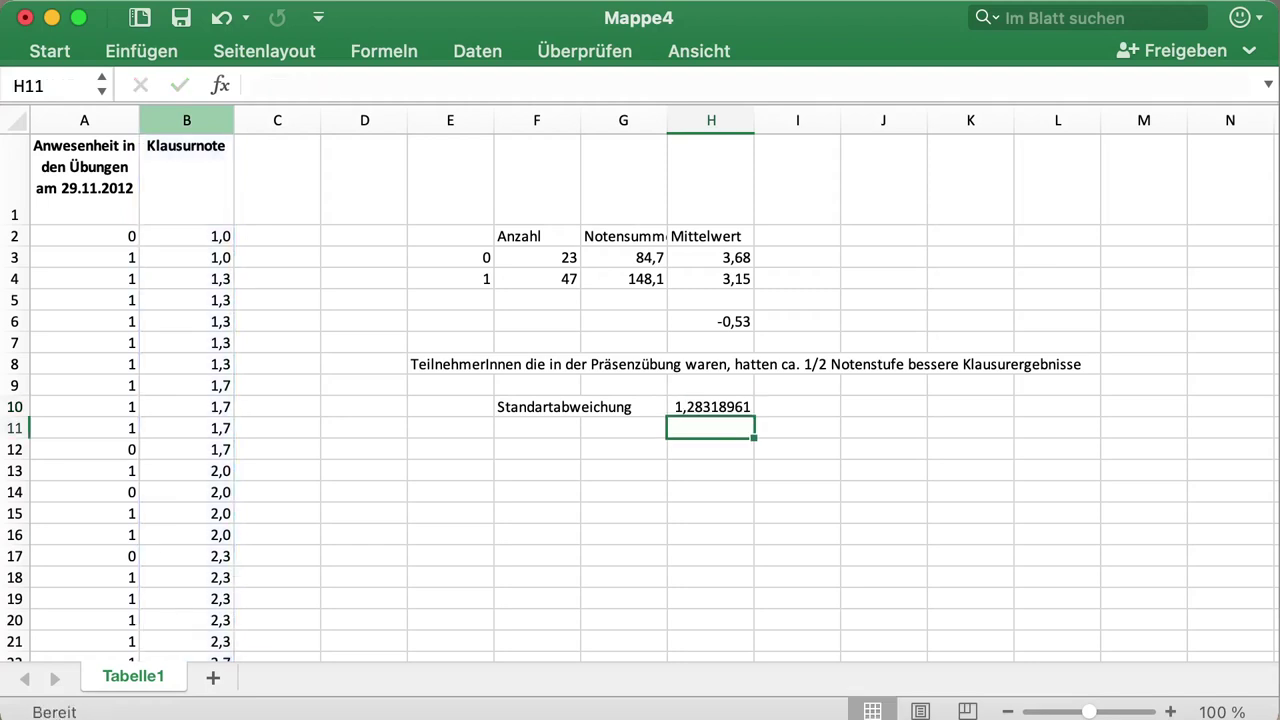
key("Up")
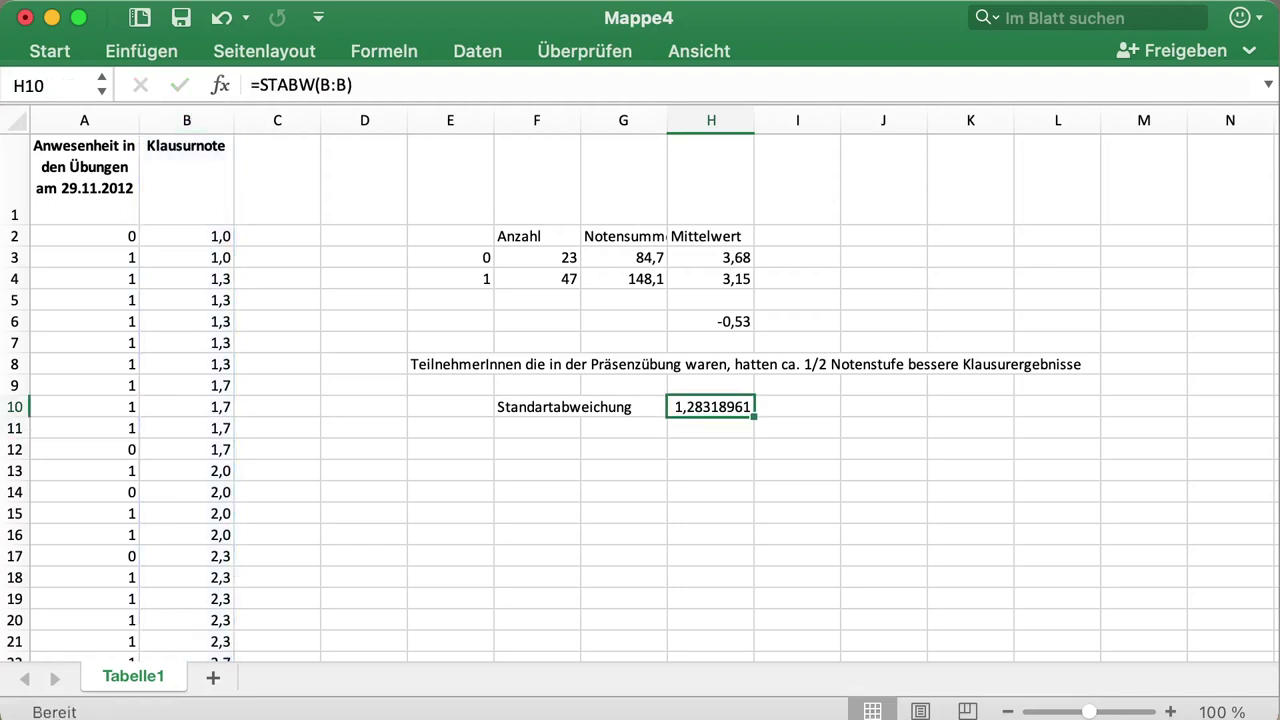
- Enter the label "Differenz/Standardabw" in cell F12
left_click(536, 449)
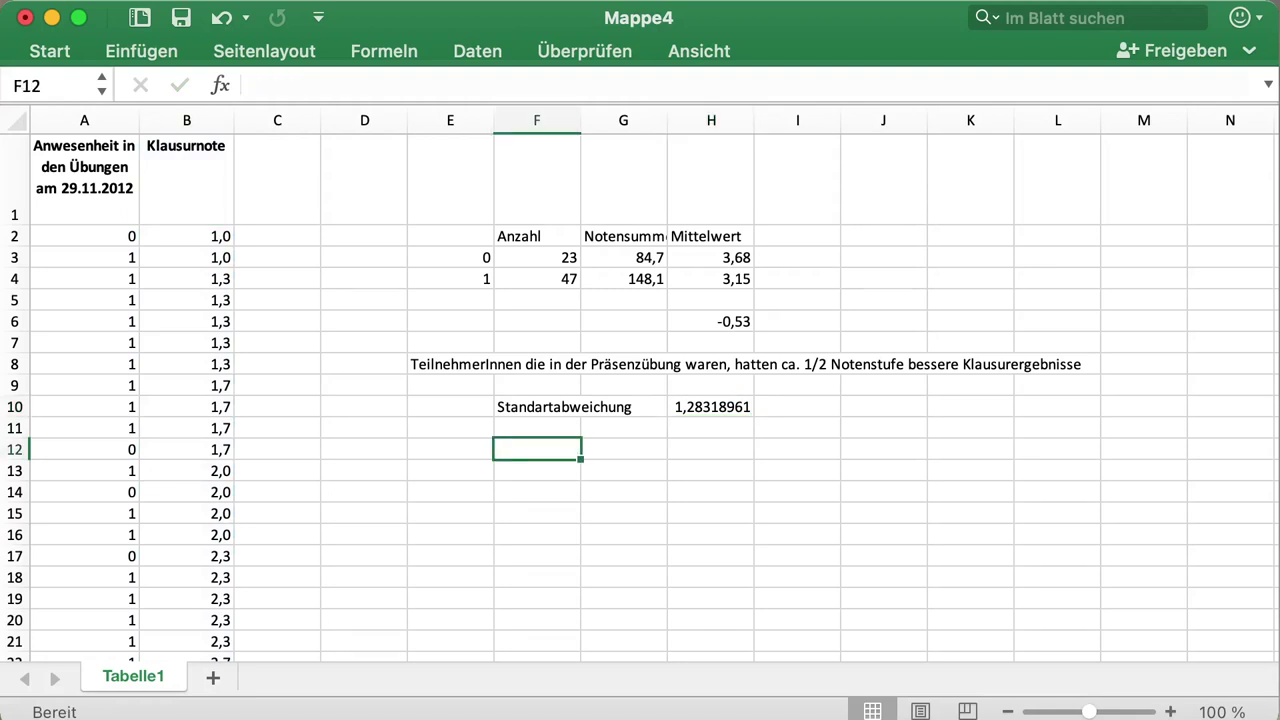
type("Differenz")
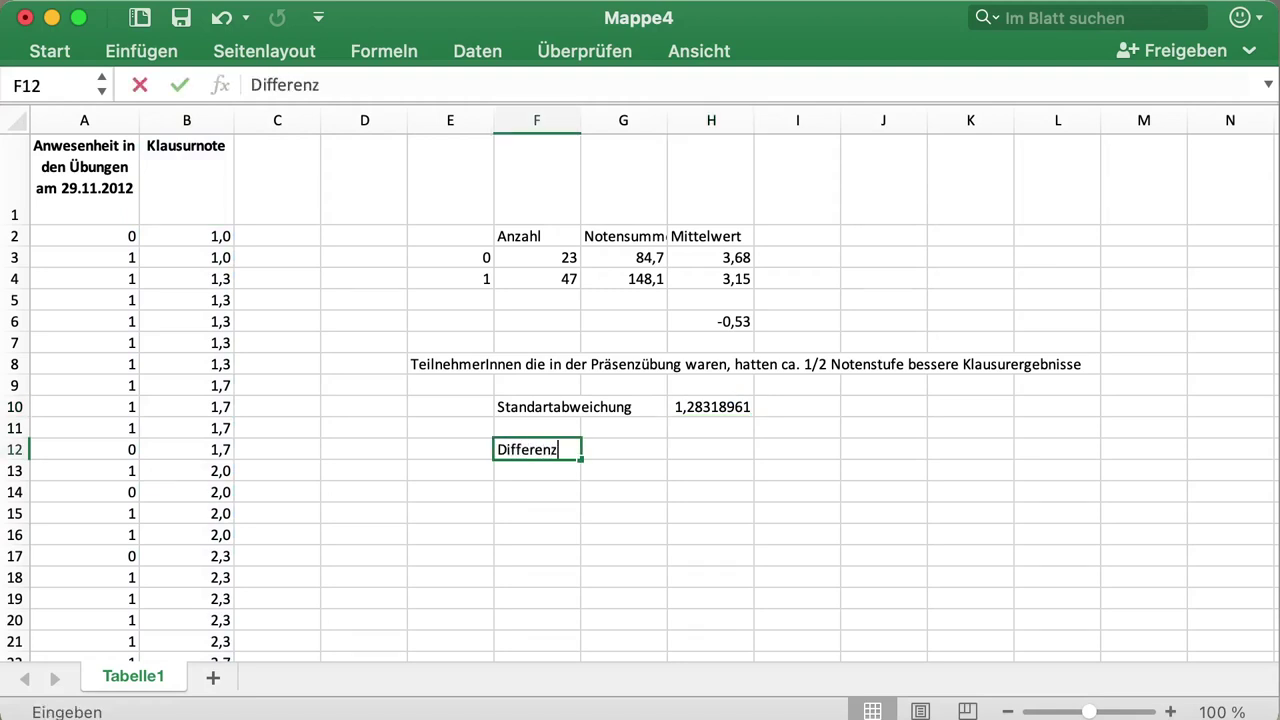
type("/Sta")
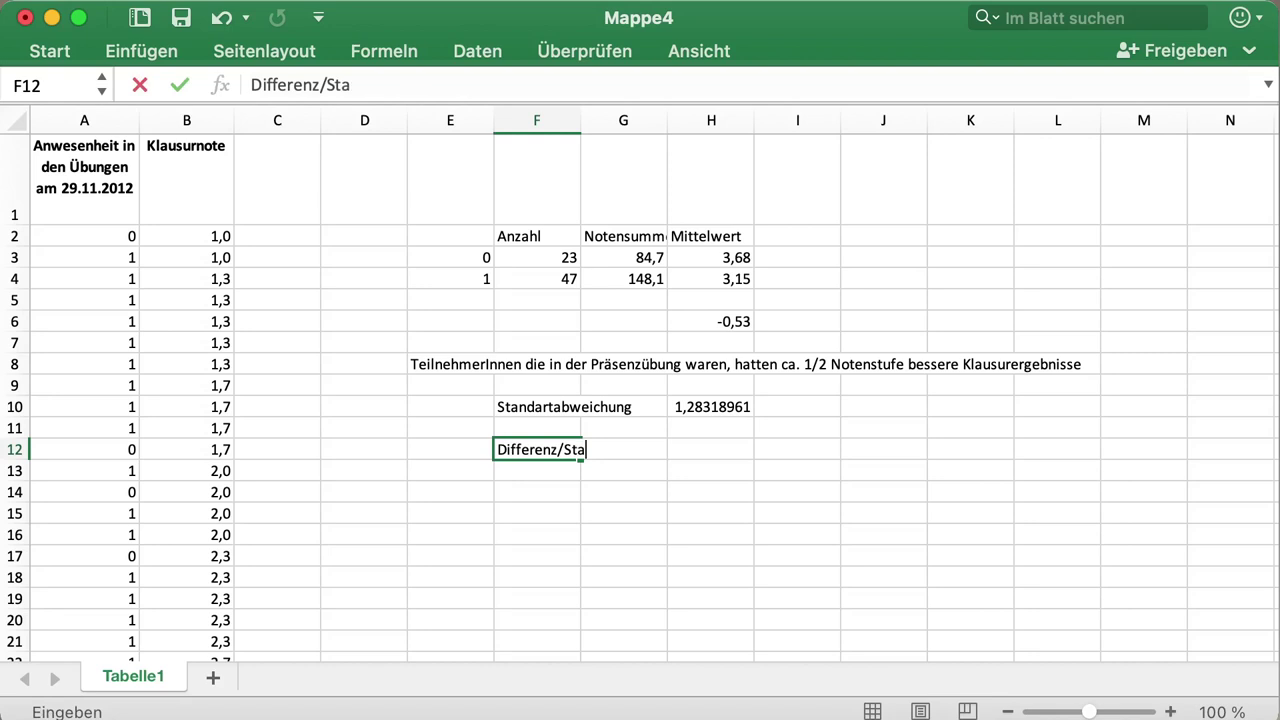
type("ndardabw")
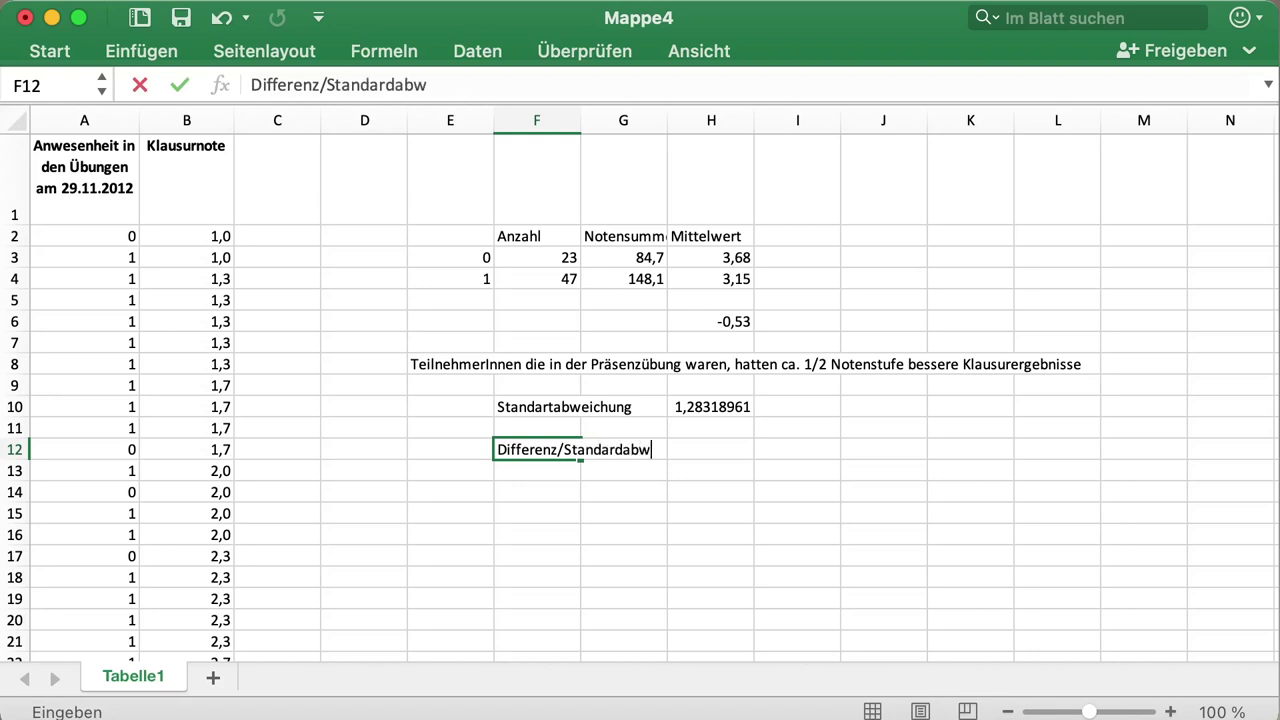
- Enter the formula =H6/H10 in H12 to divide the mean grade difference by the standard deviation
key("Tab")
key("Tab")
type("=")
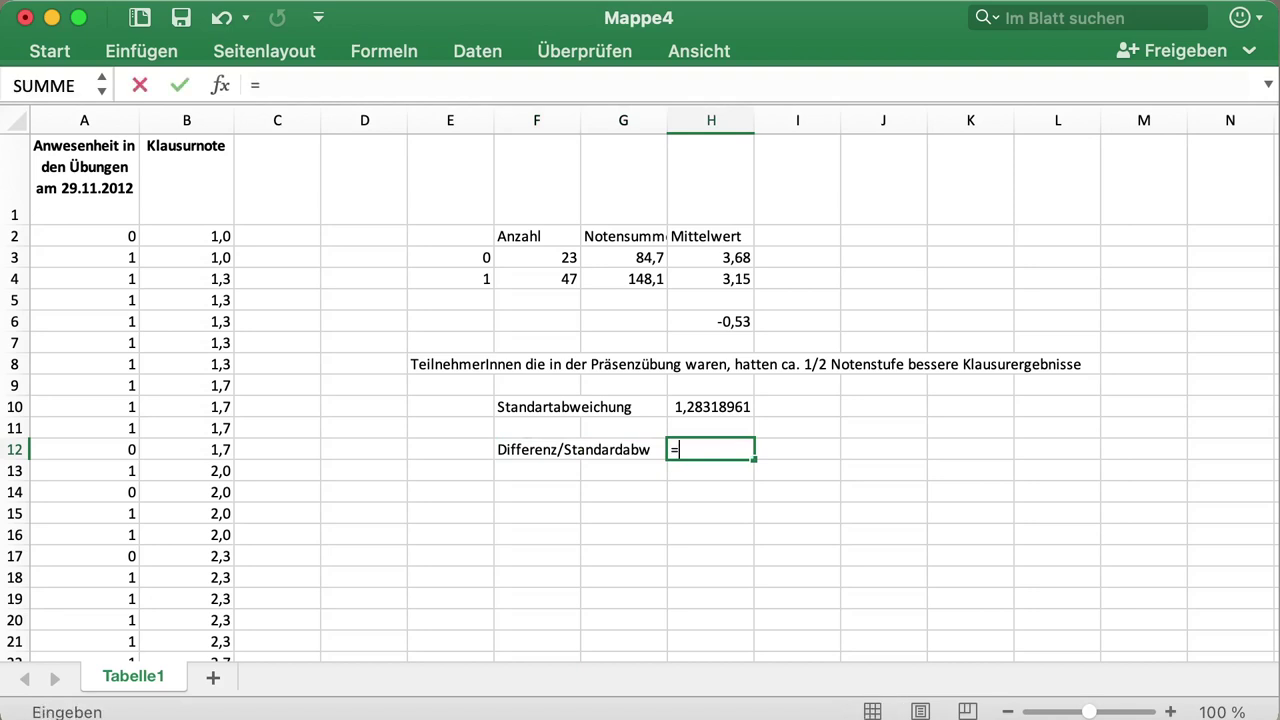
left_click(710, 321)
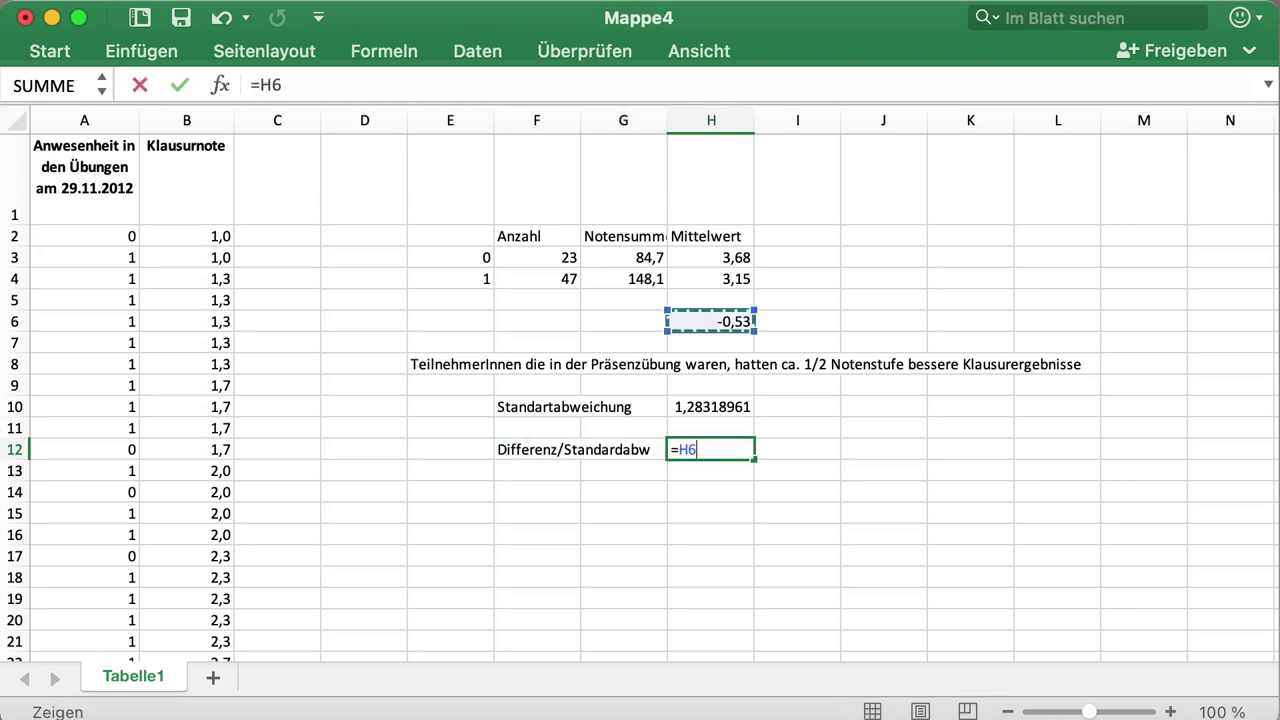
type("/")
left_click(710, 407)
key("Return")
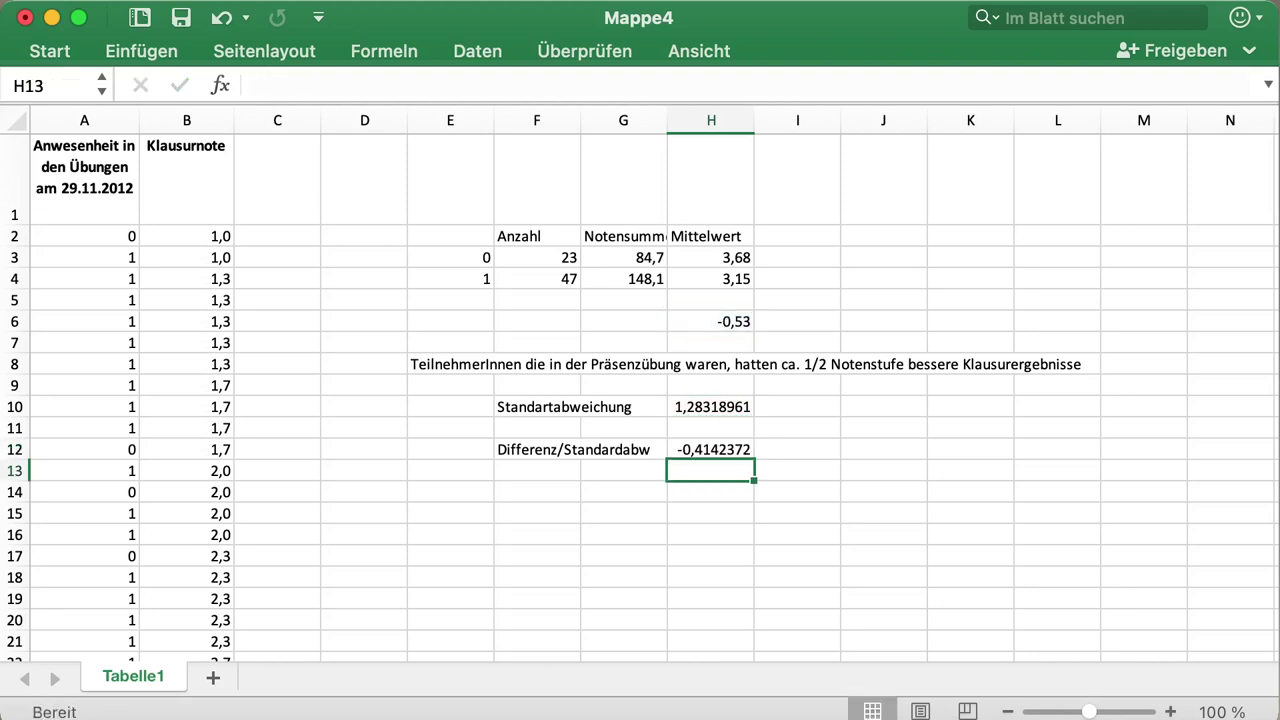